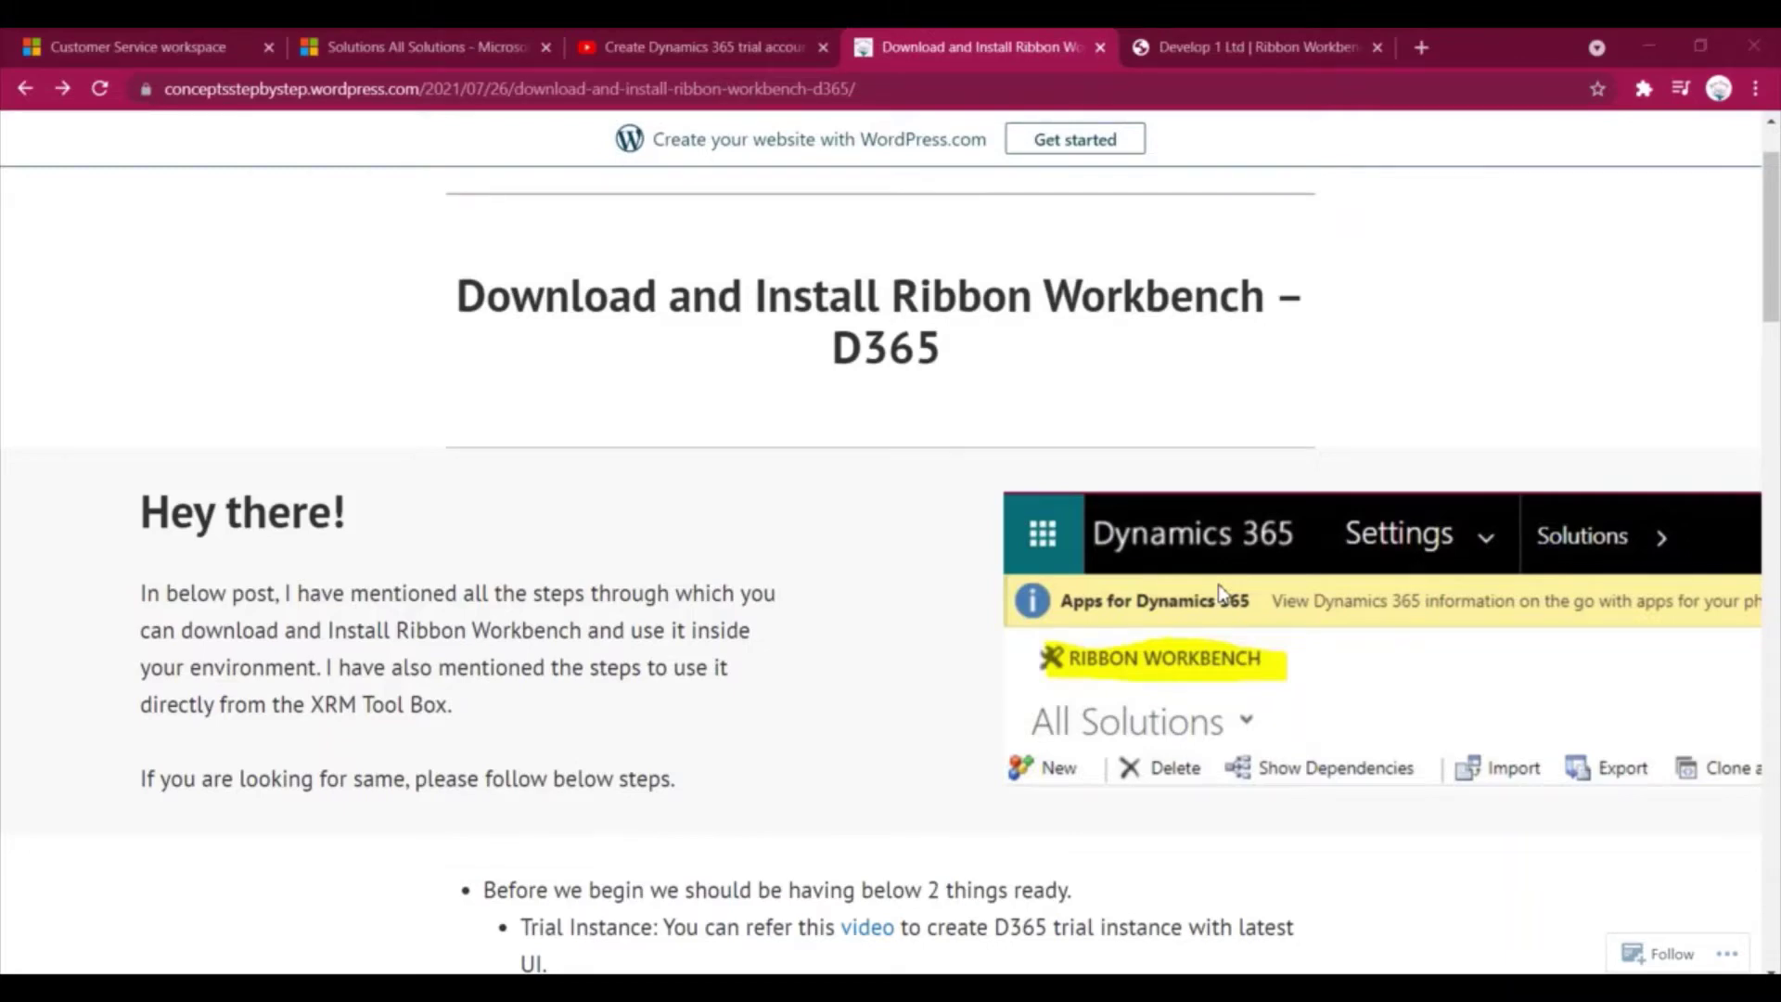
Switch to the customer service workspace, open My Active Cases, glance at the Basic case, and return
{"action": "left_click", "coordinate": [179, 47]}
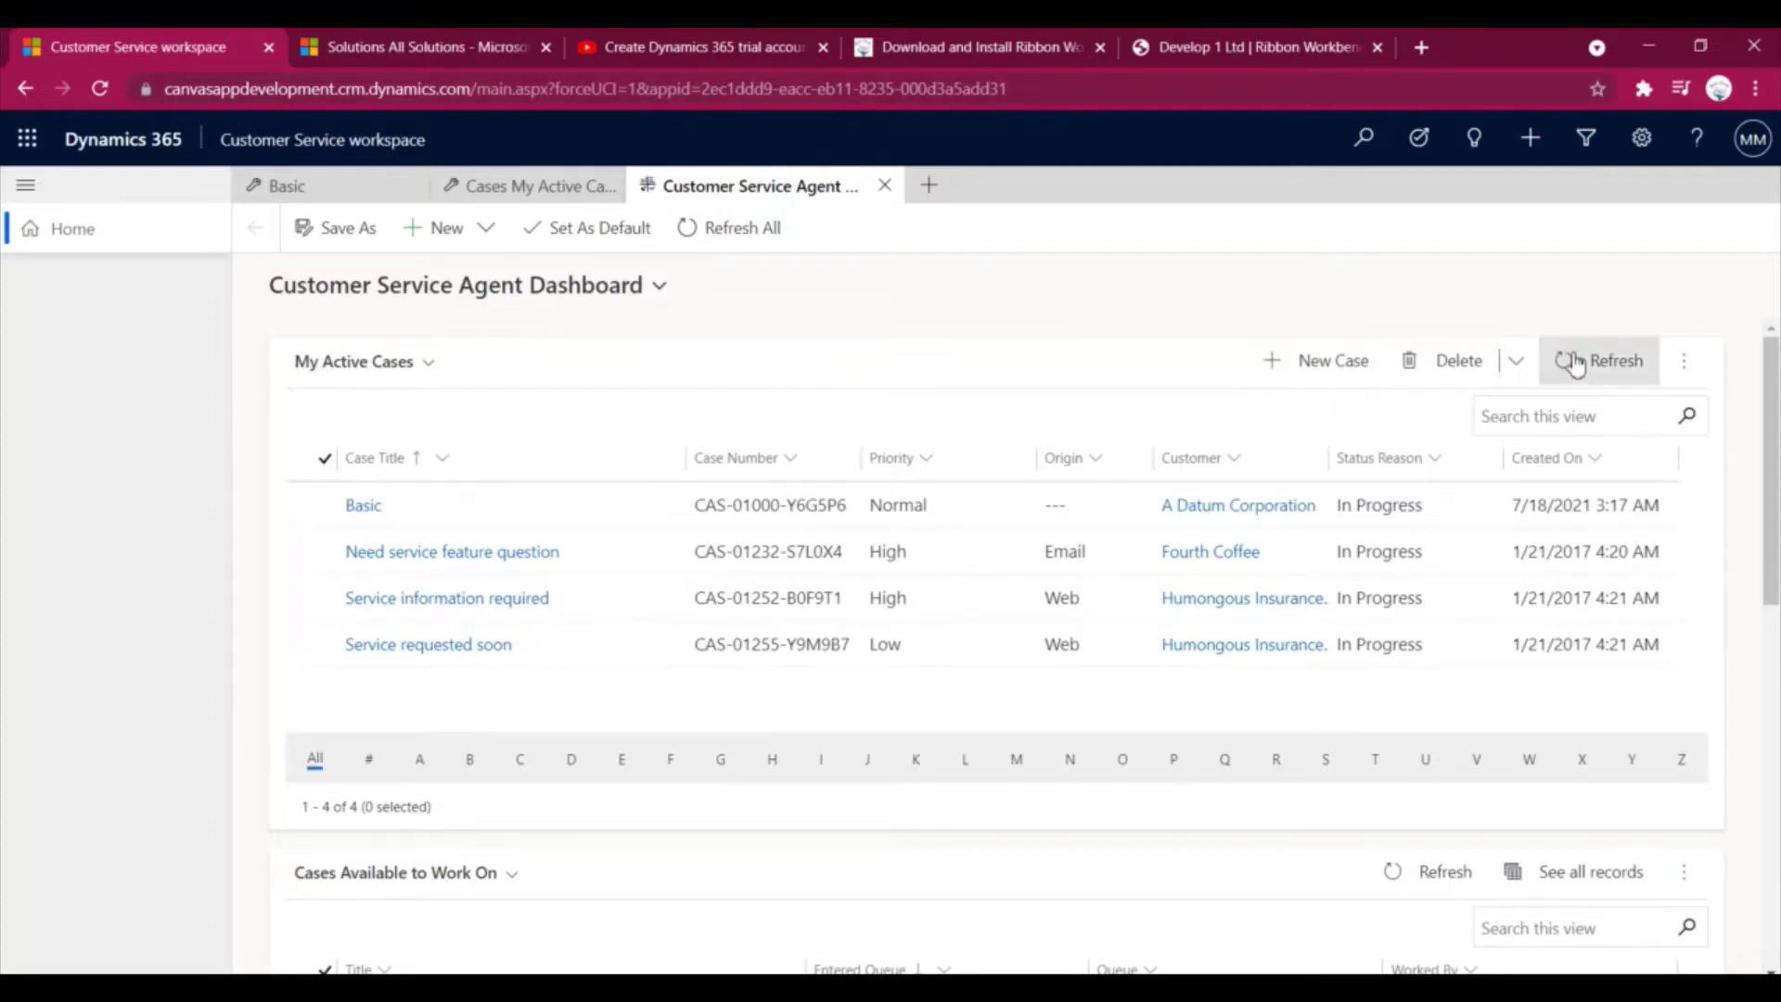
{"action": "left_click", "coordinate": [489, 189]}
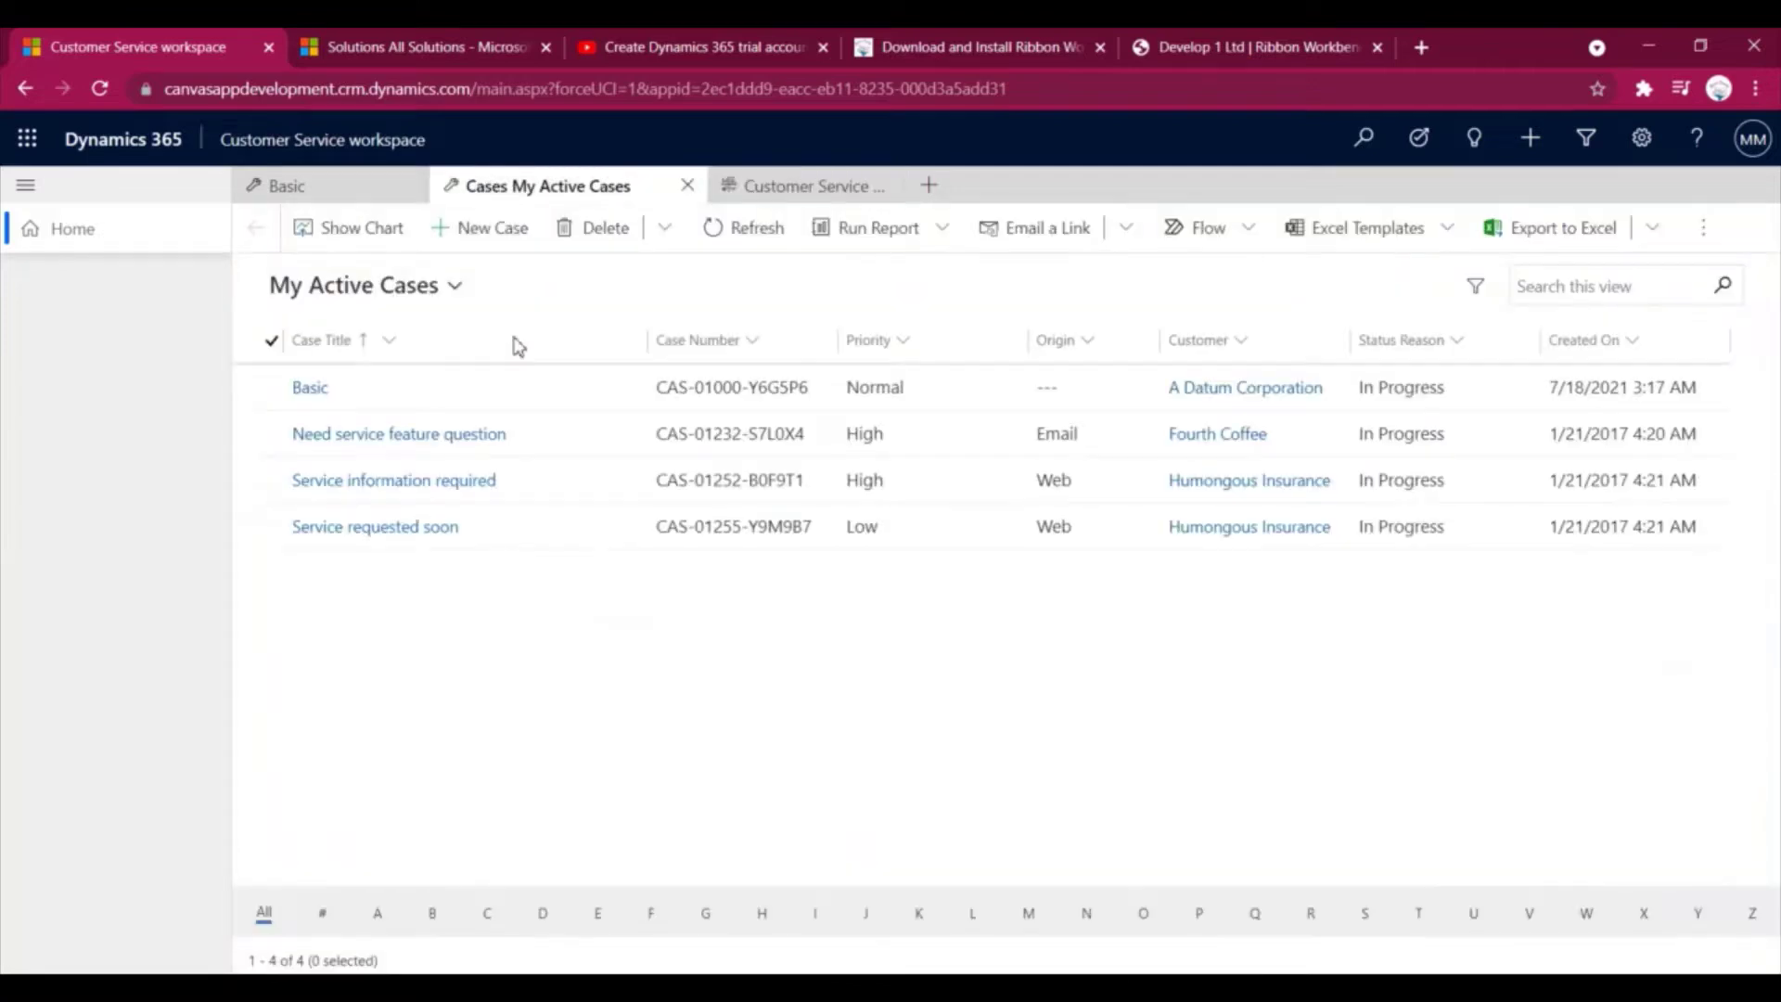
{"action": "left_click", "coordinate": [311, 192]}
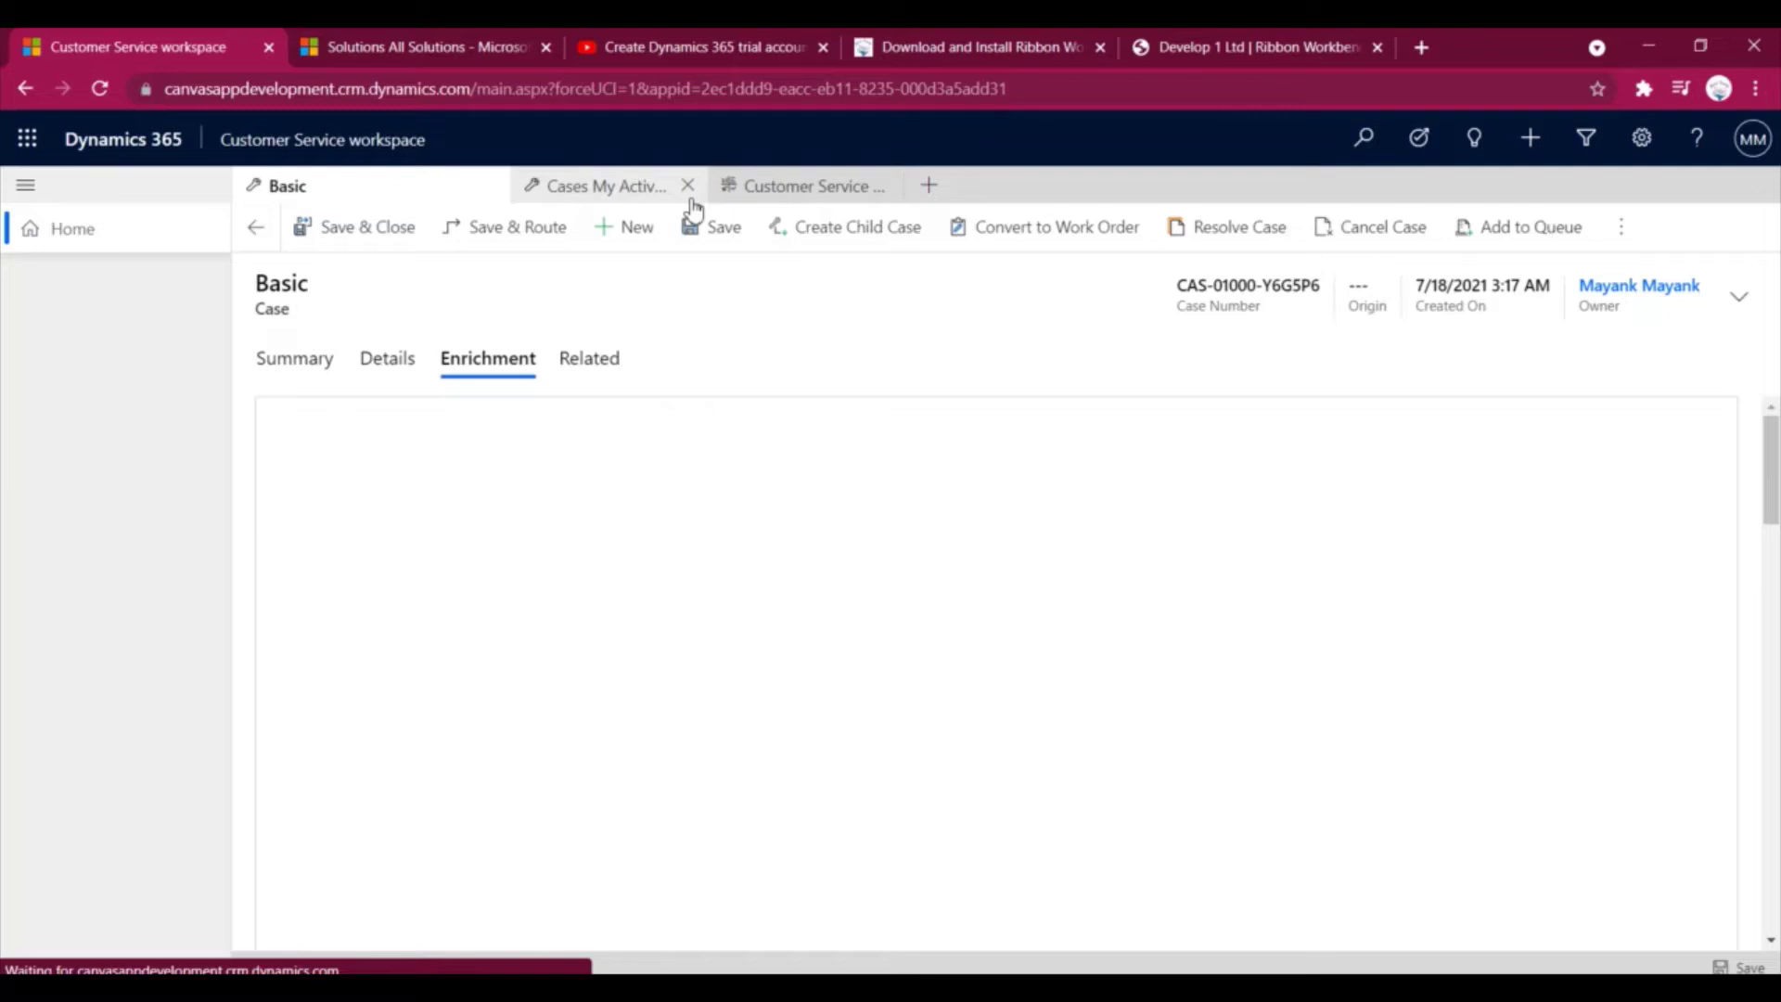
{"action": "left_click", "coordinate": [617, 192]}
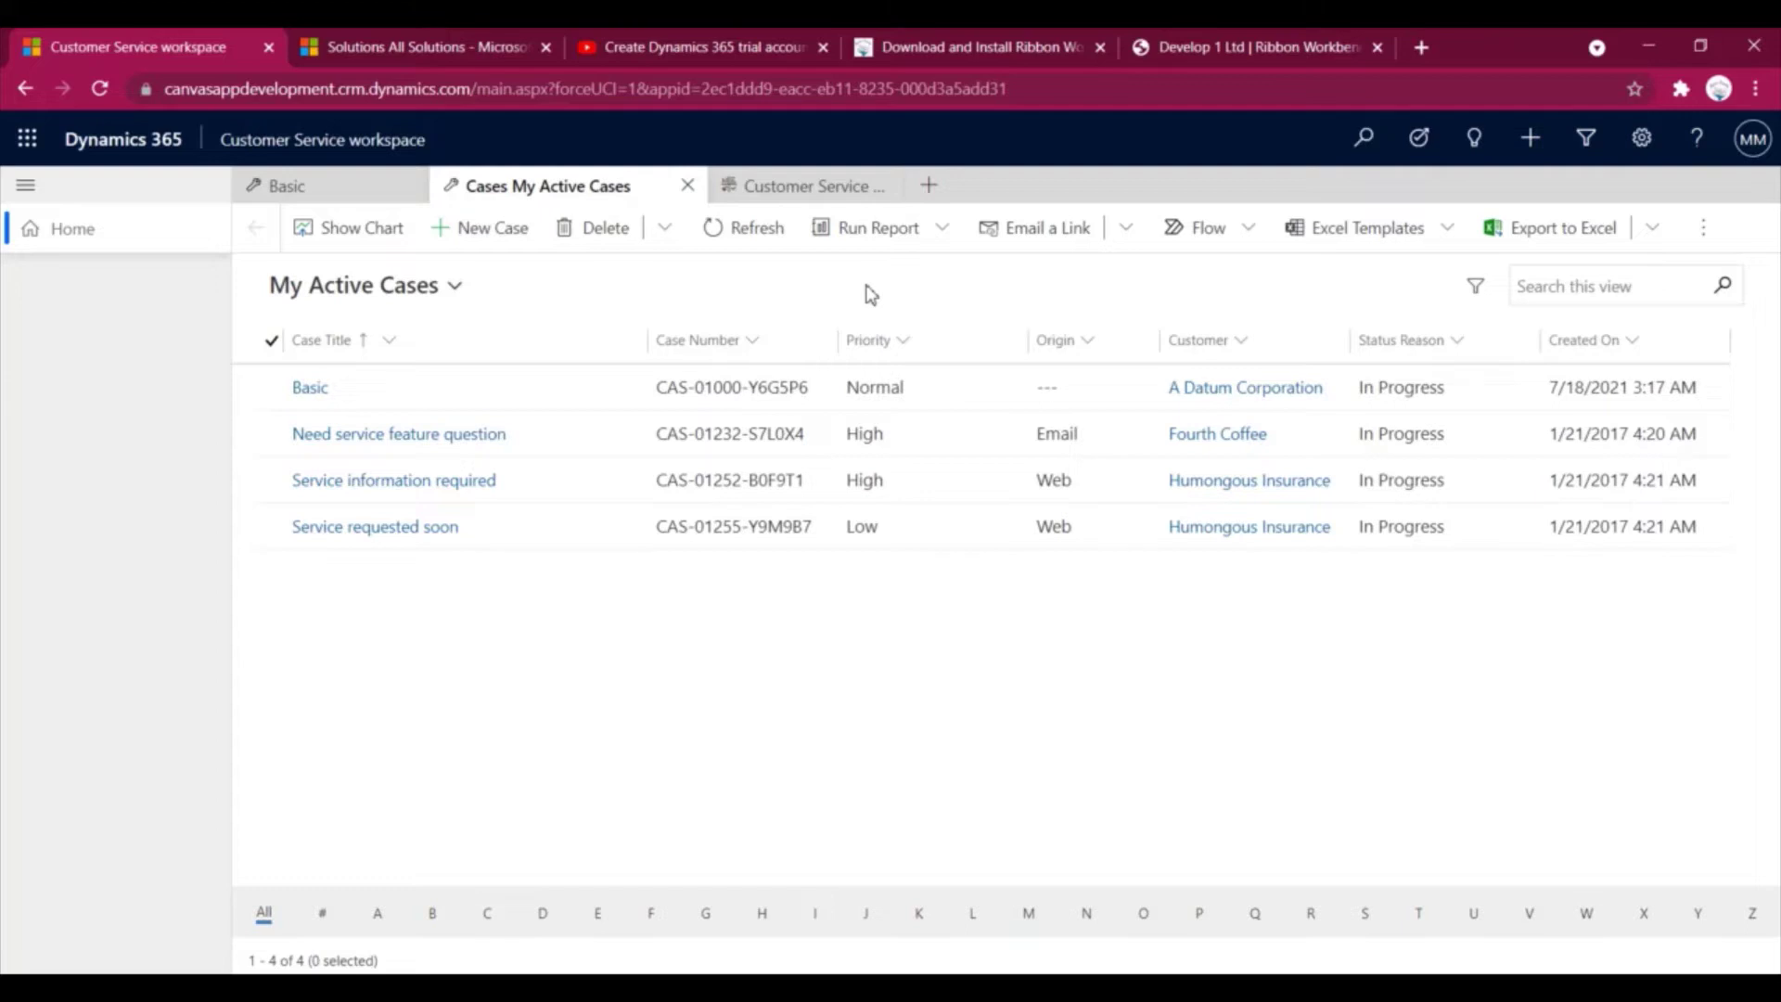
Return to the Ribbon Workbench install post after viewing the trial-account video, and scroll down the post
{"action": "left_click", "coordinate": [937, 48]}
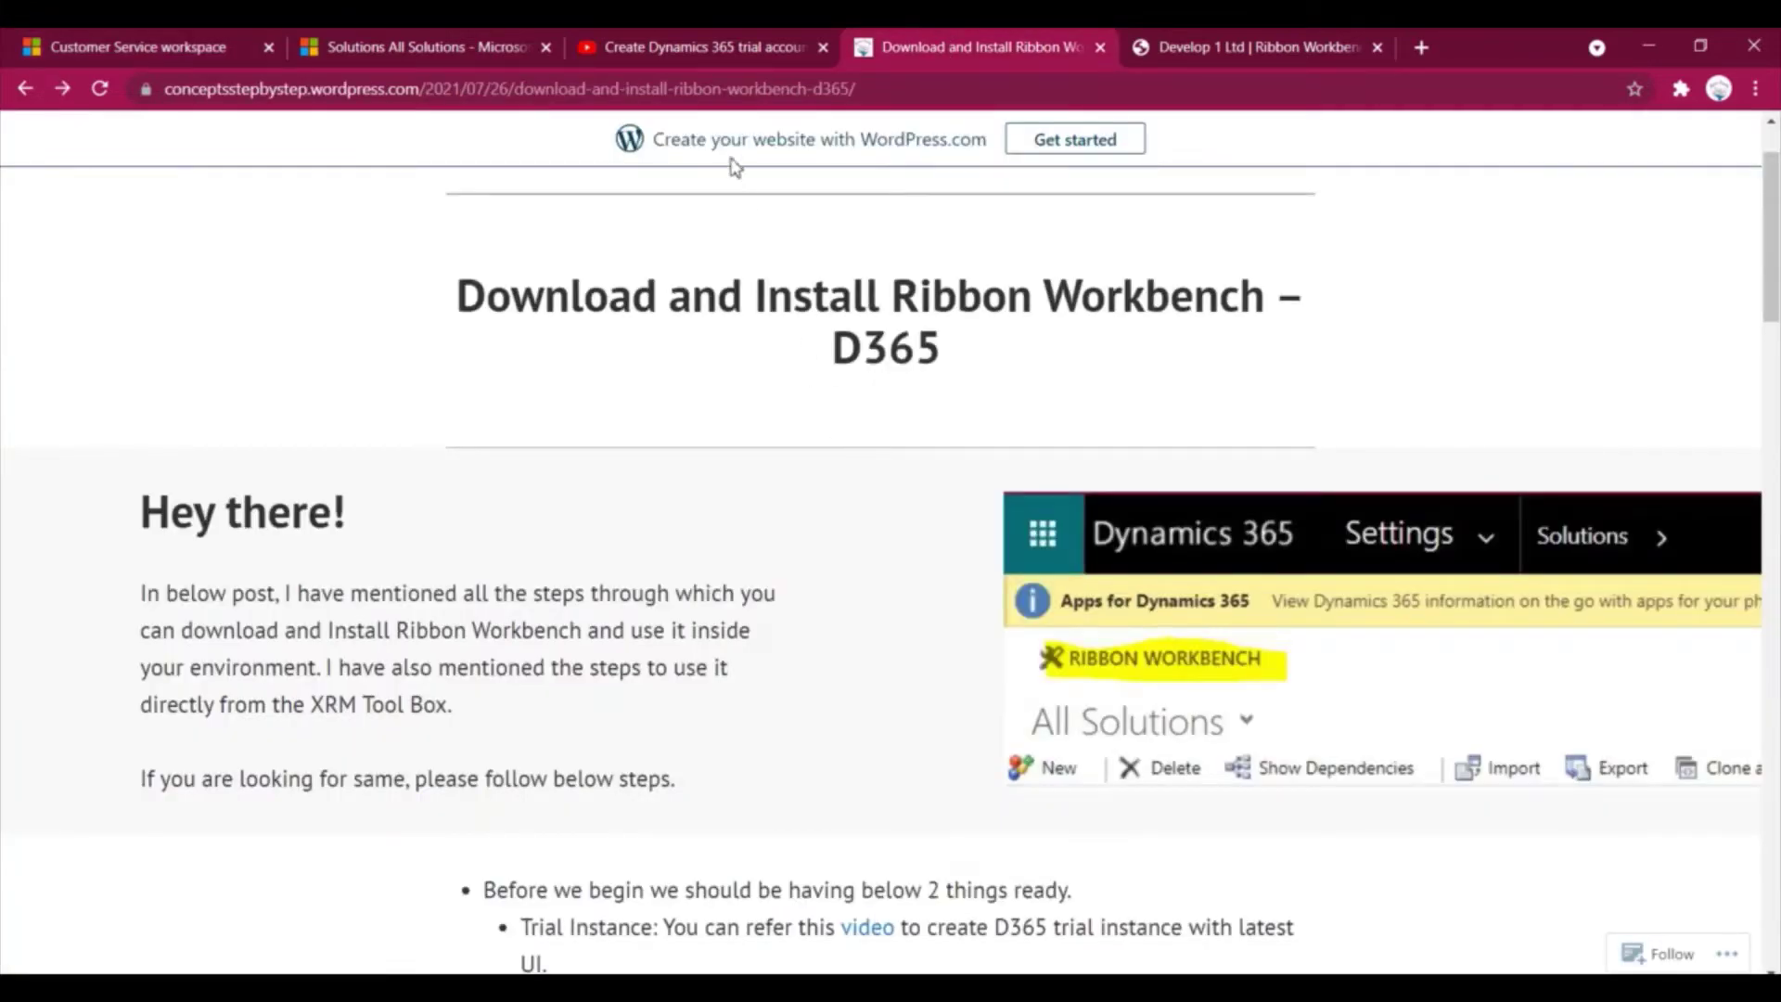
{"action": "left_click", "coordinate": [707, 52]}
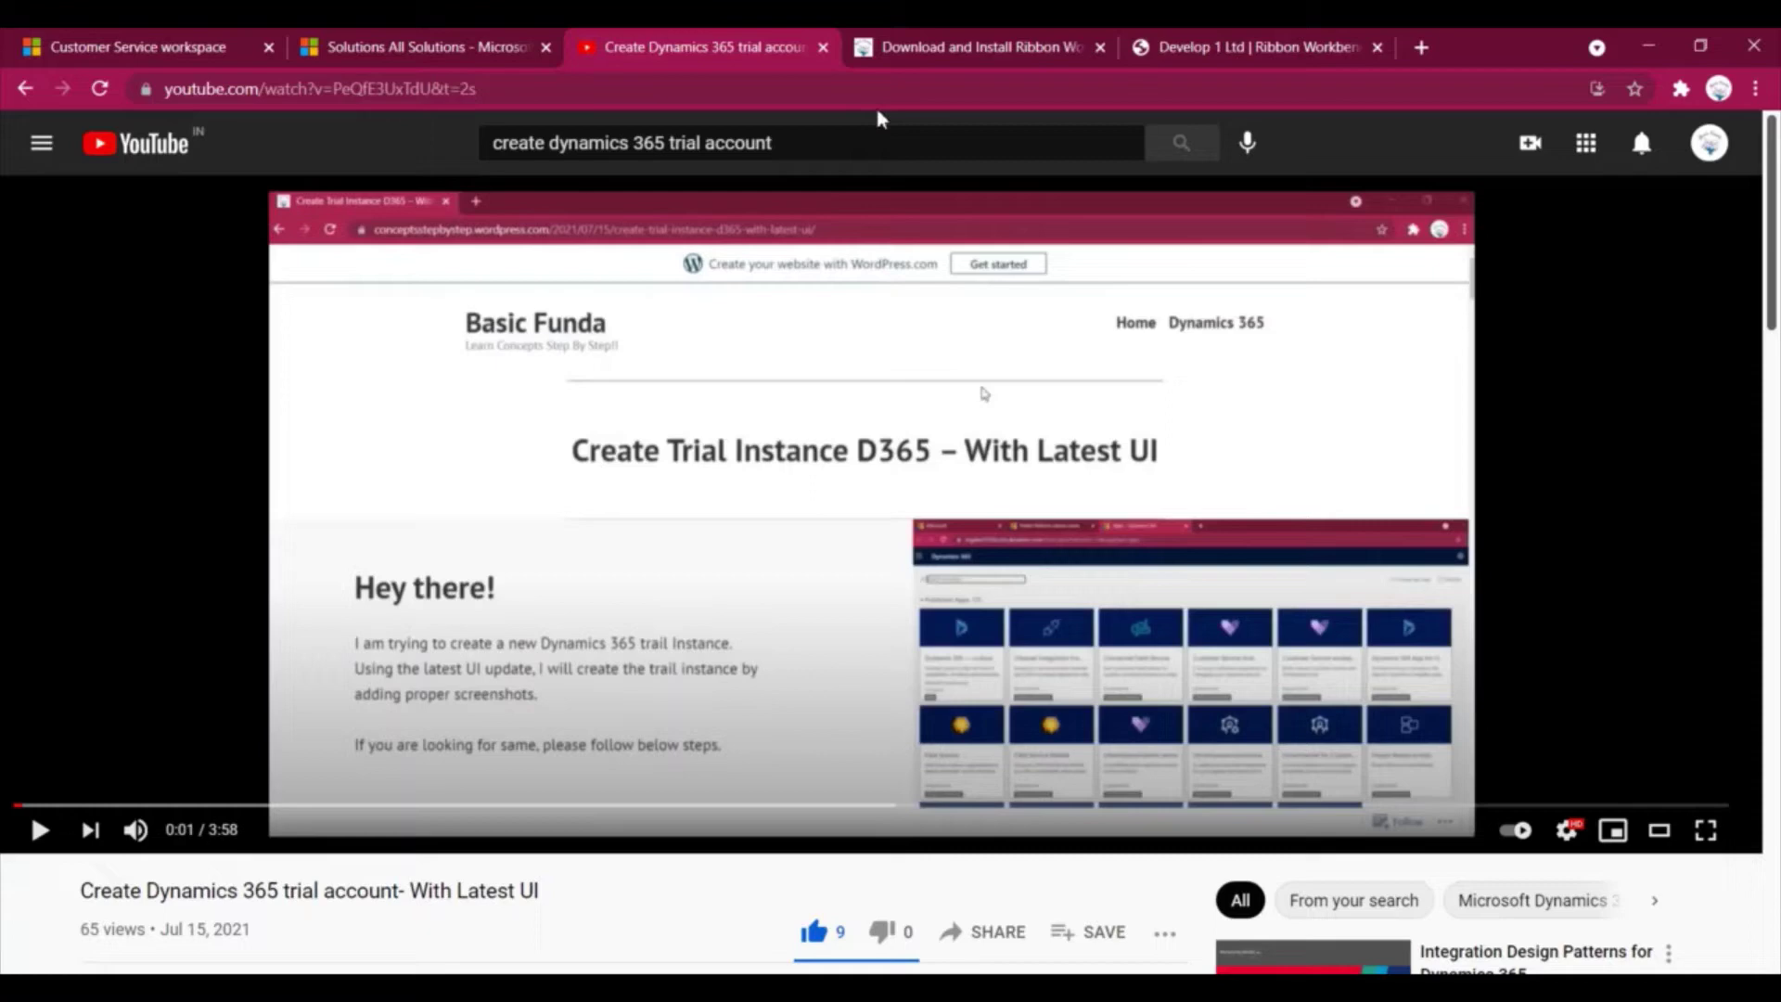
{"action": "left_click", "coordinate": [931, 51]}
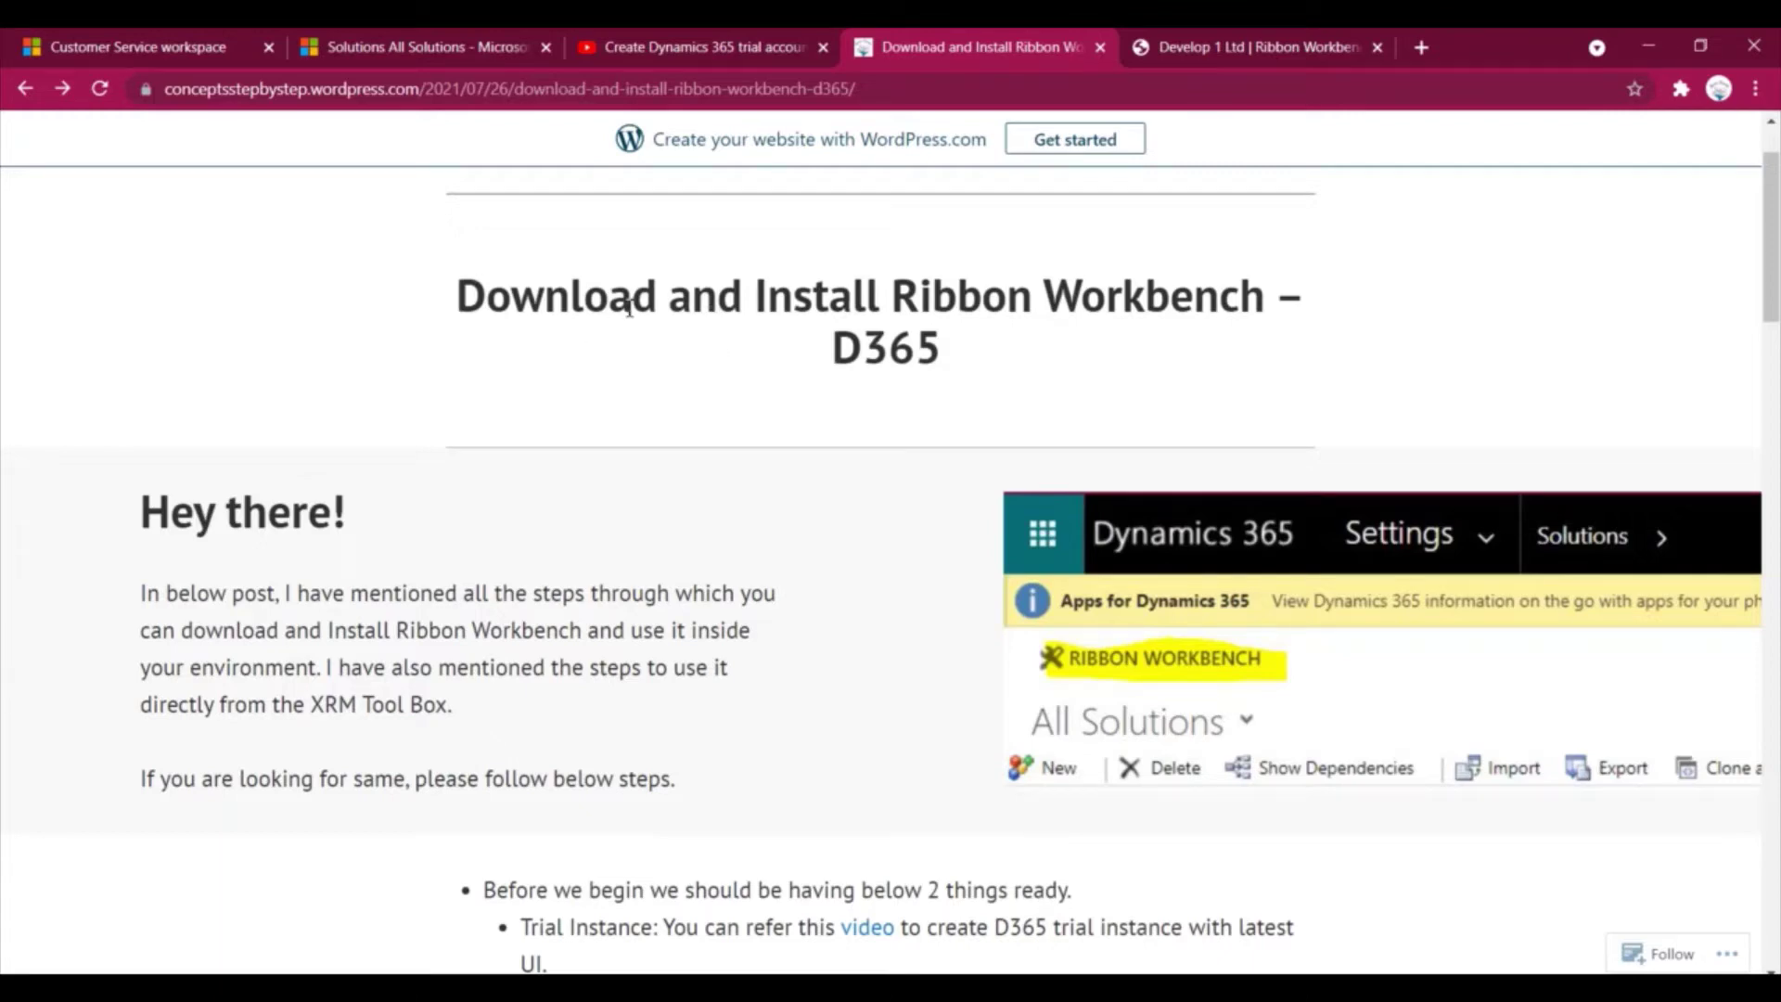
{"action": "scroll", "coordinate": [789, 408], "scroll_direction": "down", "scroll_amount": 4}
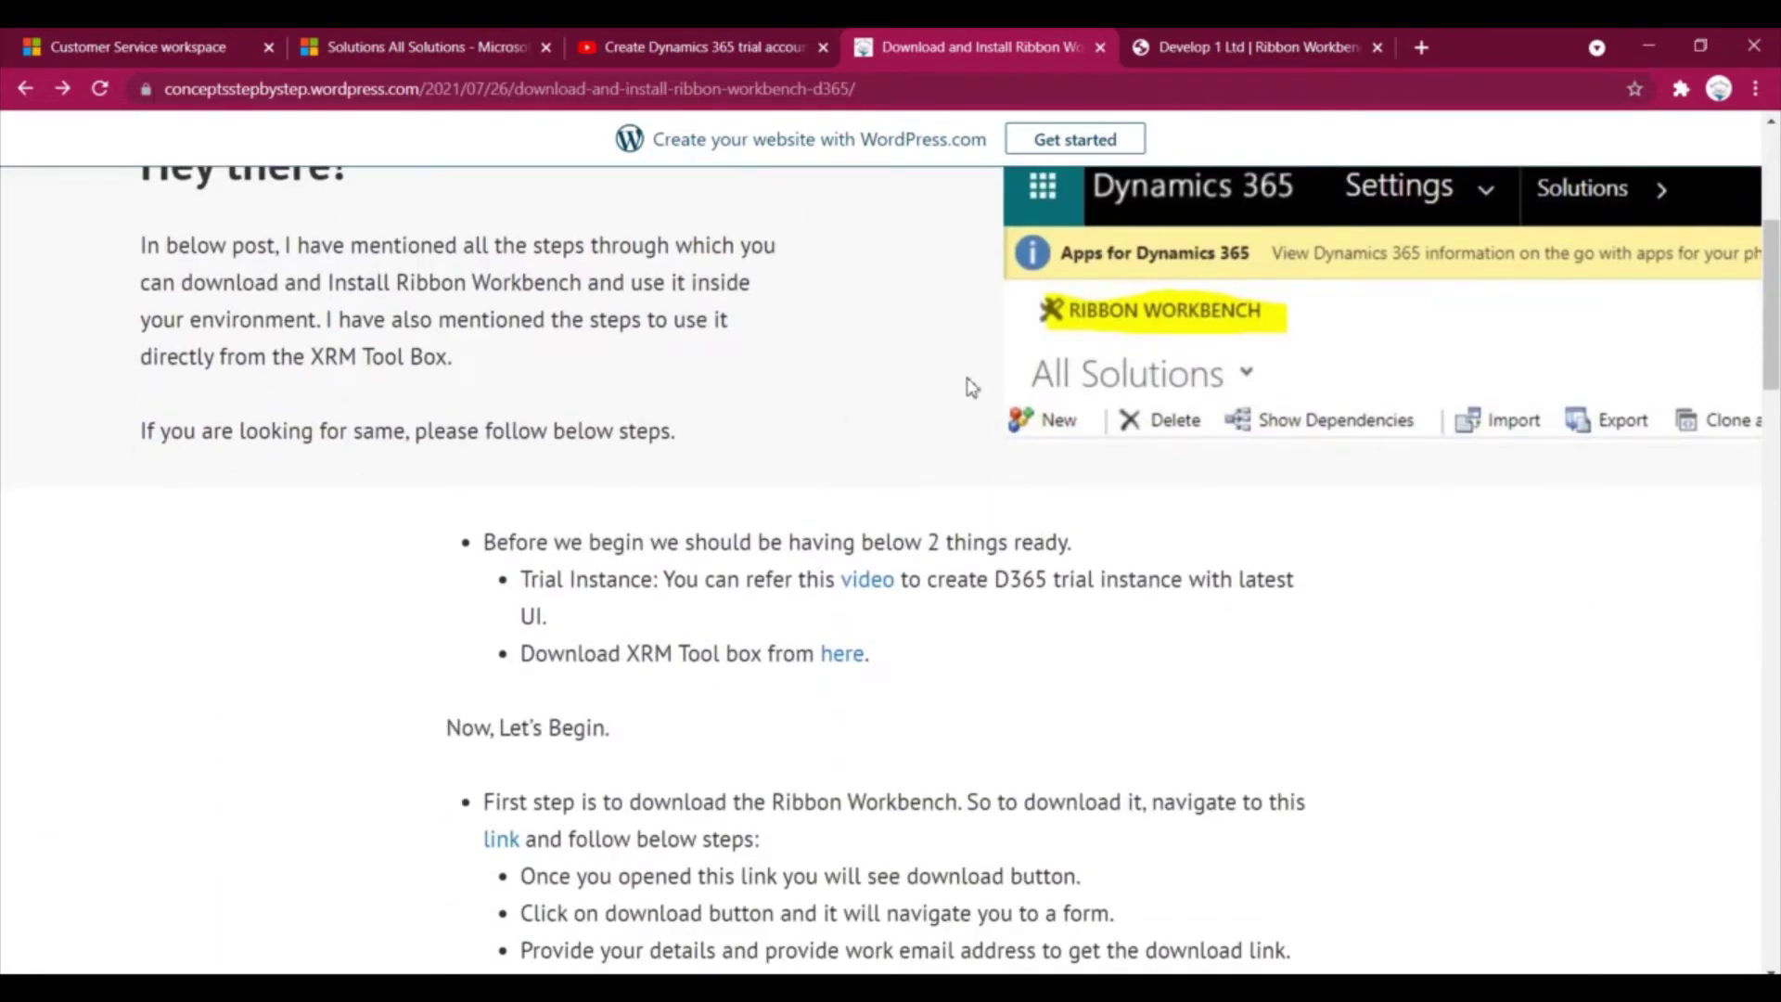
{"action": "scroll", "coordinate": [1047, 513], "scroll_direction": "down", "scroll_amount": 2}
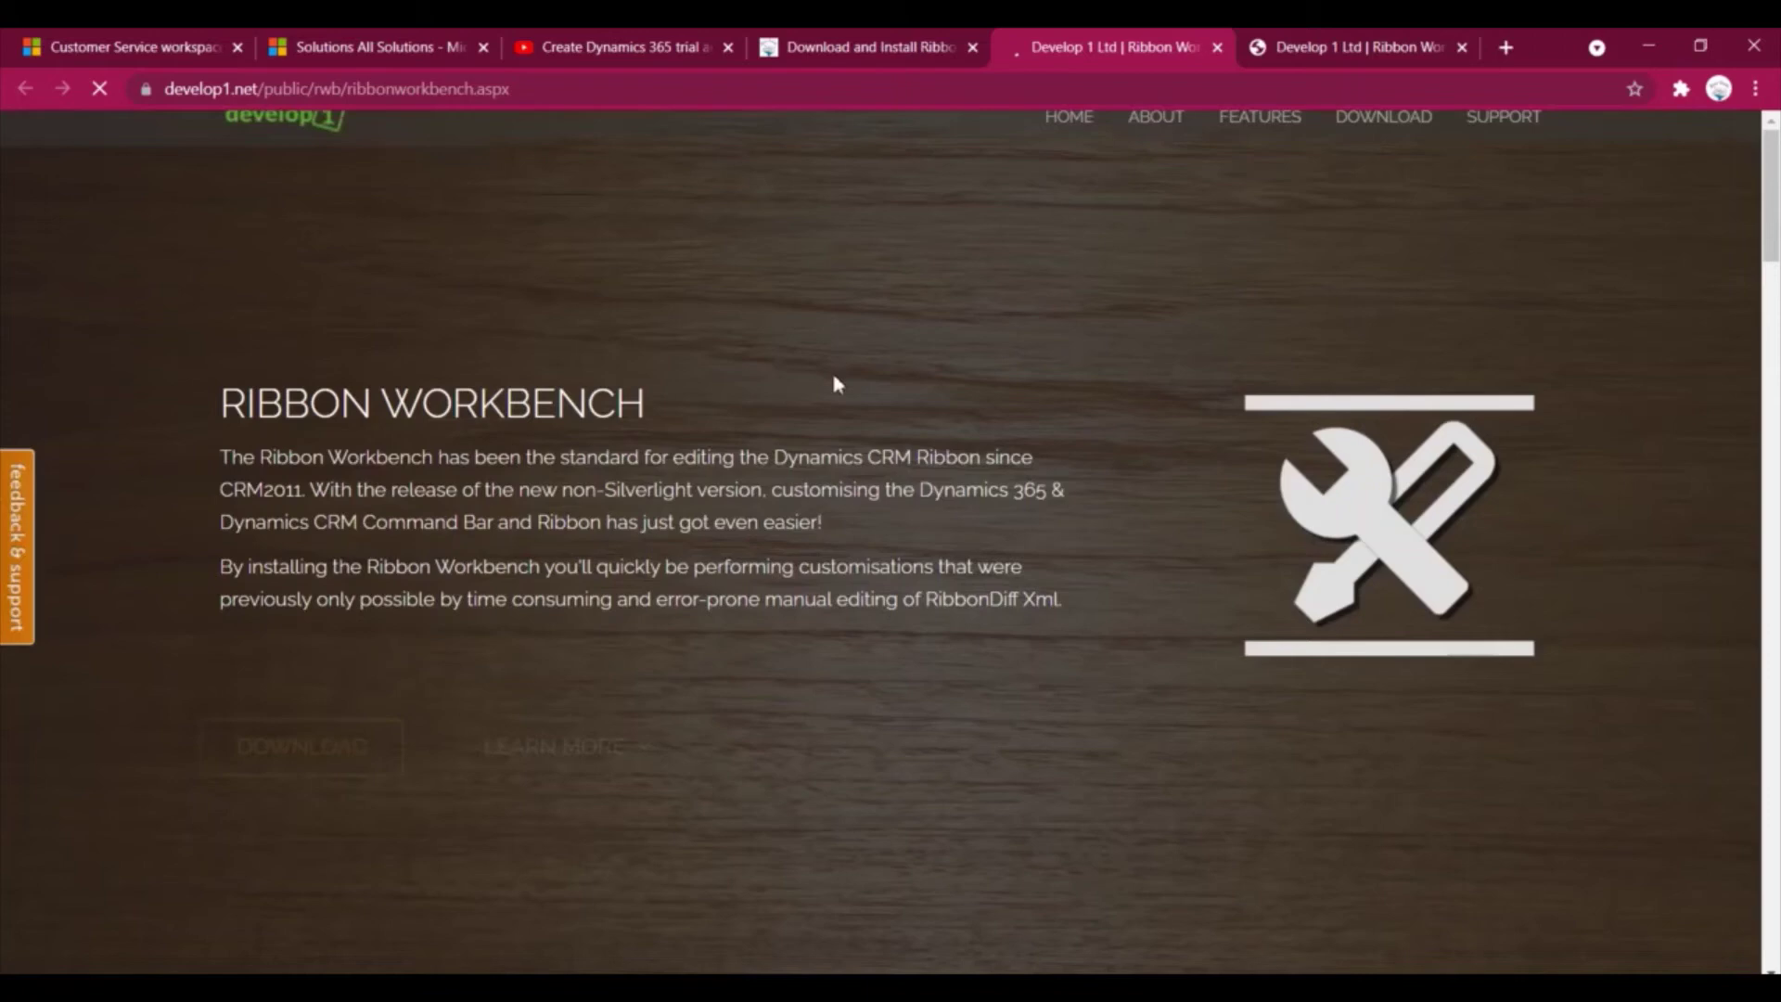
Jump to the Ribbon Workbench Download Now form with its name, e-mail and version fields
{"action": "left_click", "coordinate": [314, 749]}
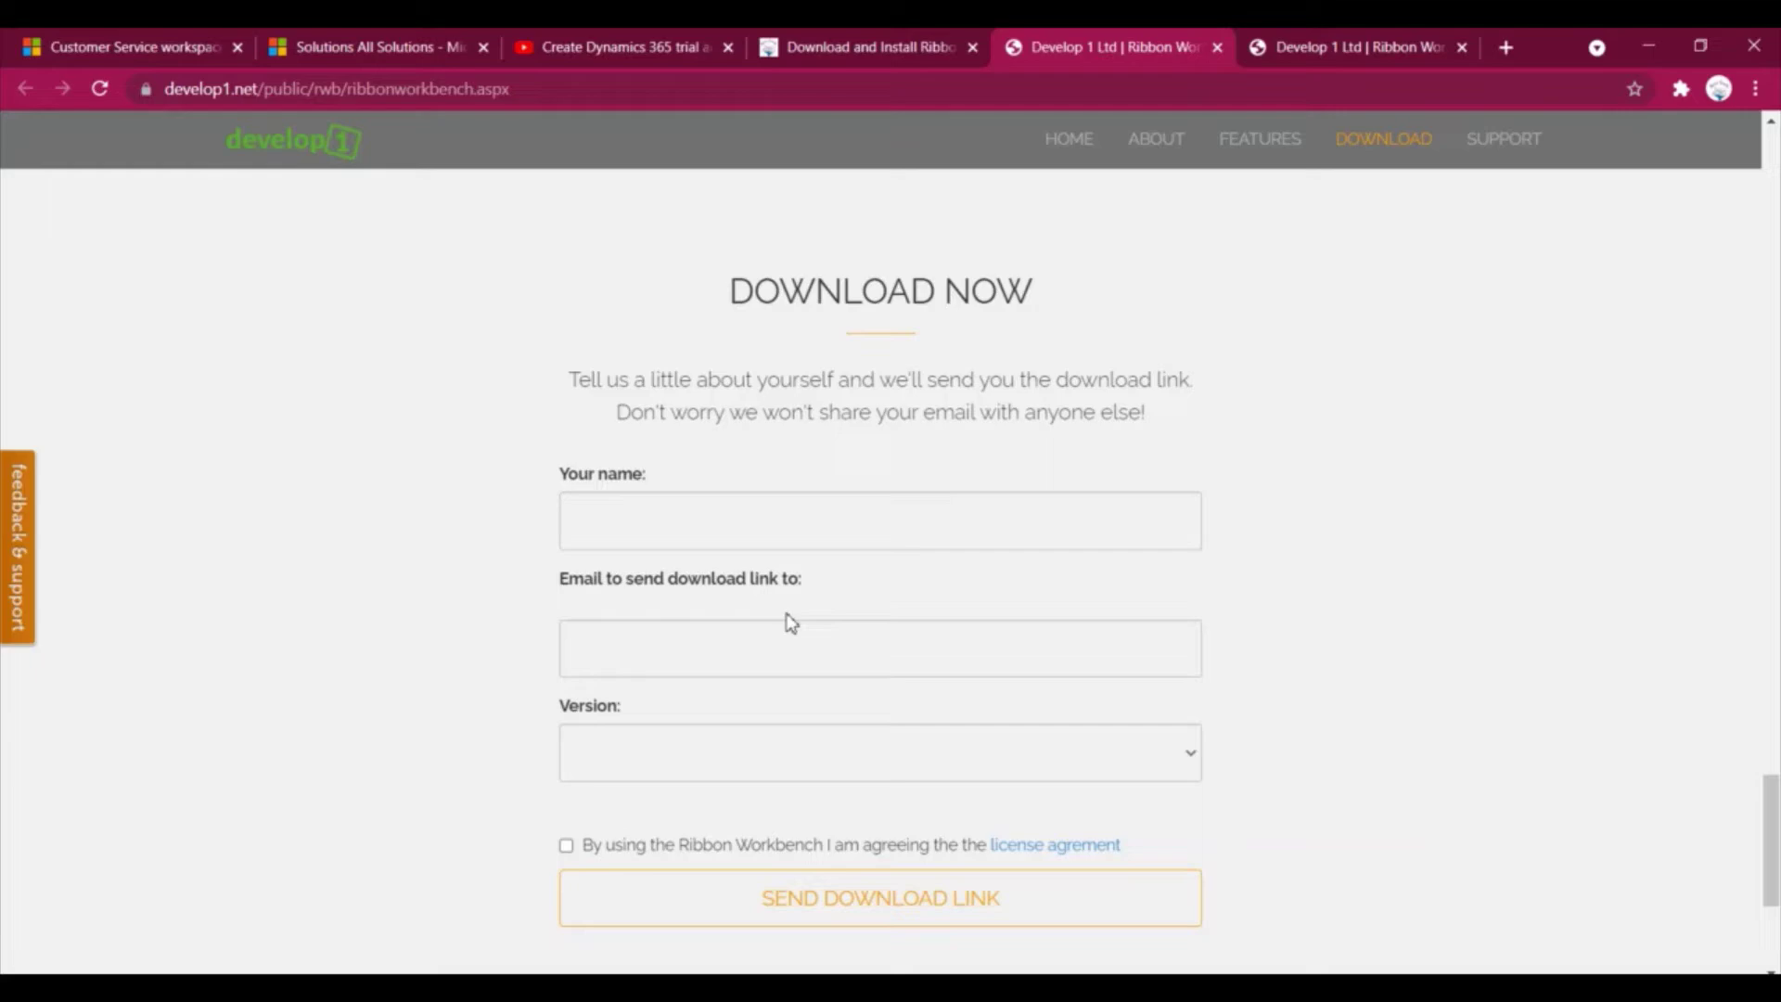
Review the Ribbon Workbench download e-mail in Outlook, then switch back to the browser
{"action": "mouse_move", "coordinate": [659, 988]}
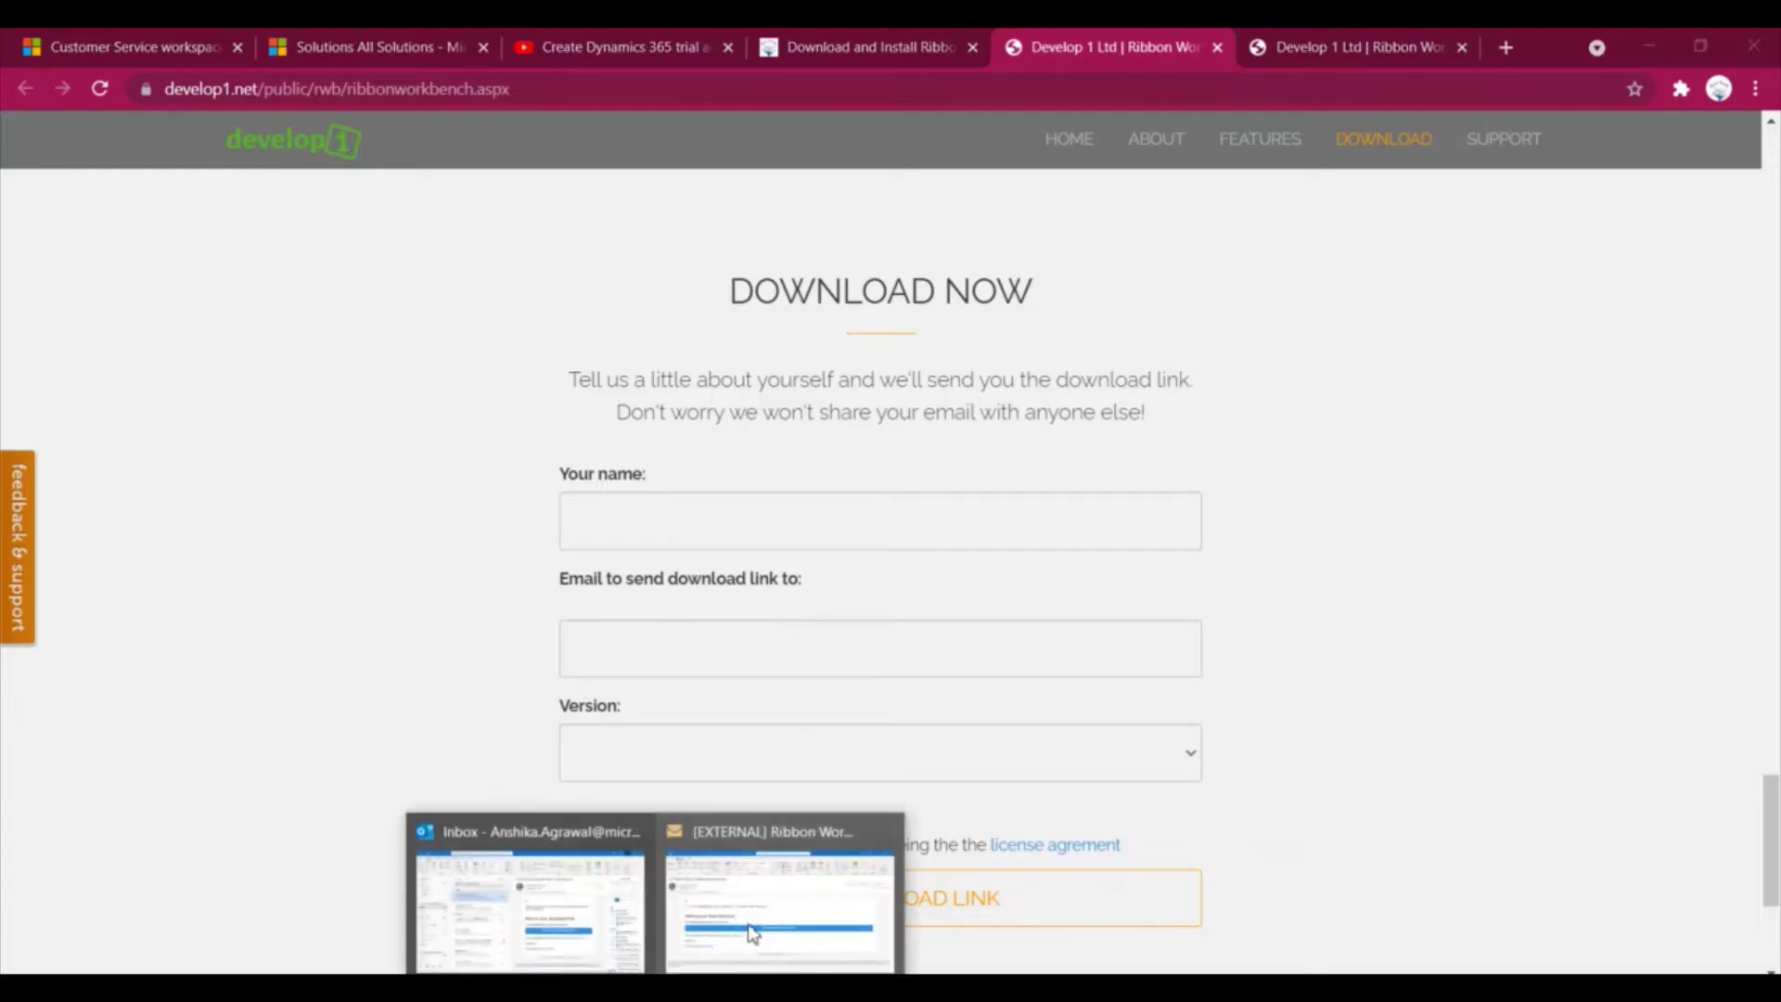
{"action": "left_click", "coordinate": [760, 932]}
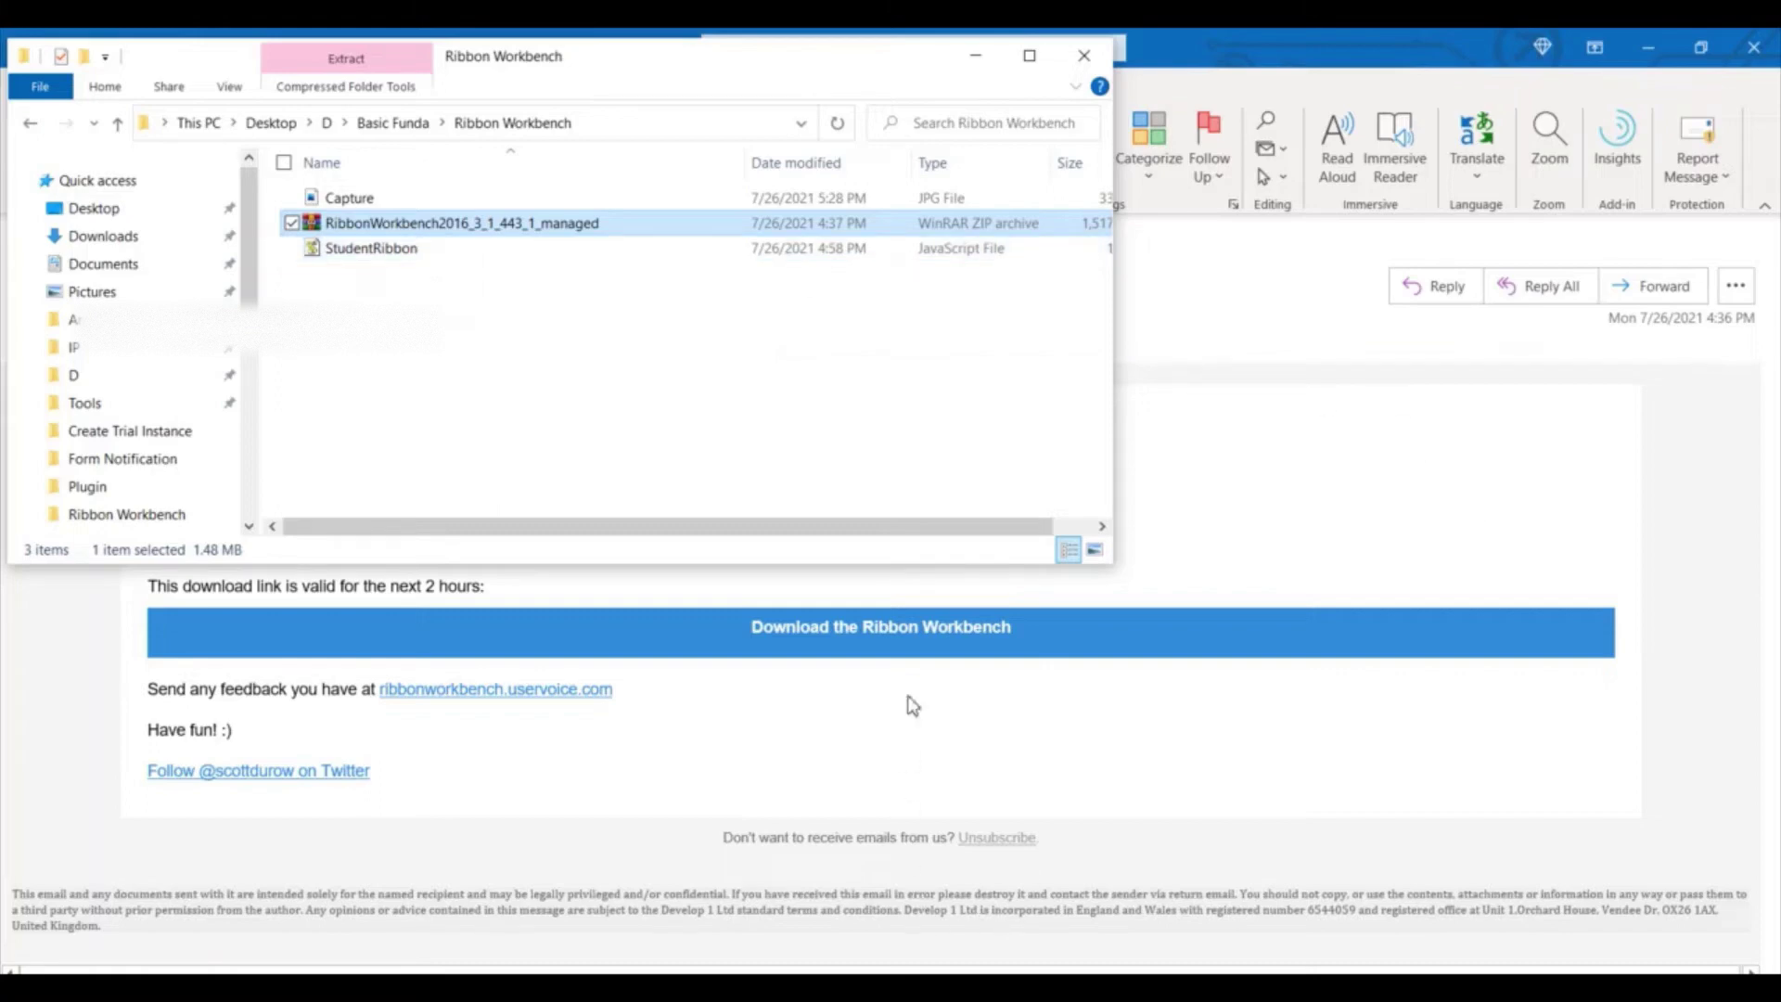
{"action": "left_click", "coordinate": [1345, 494]}
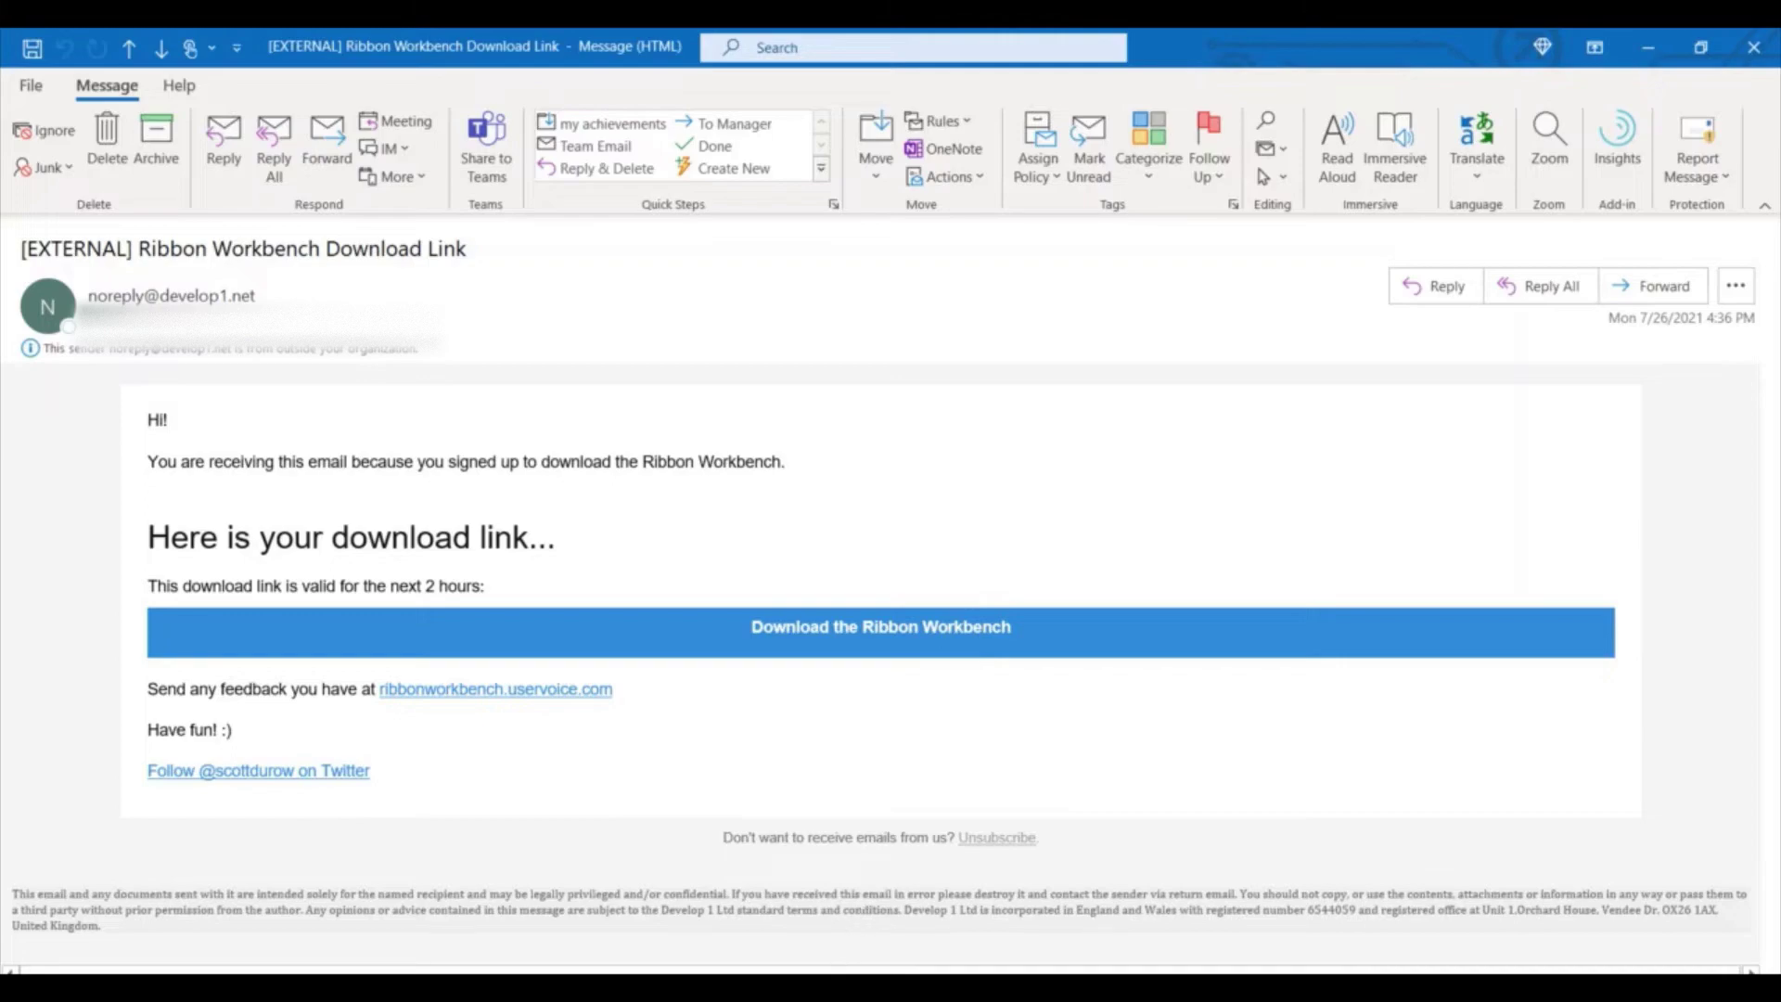
{"action": "key", "text": "alt+Tab"}
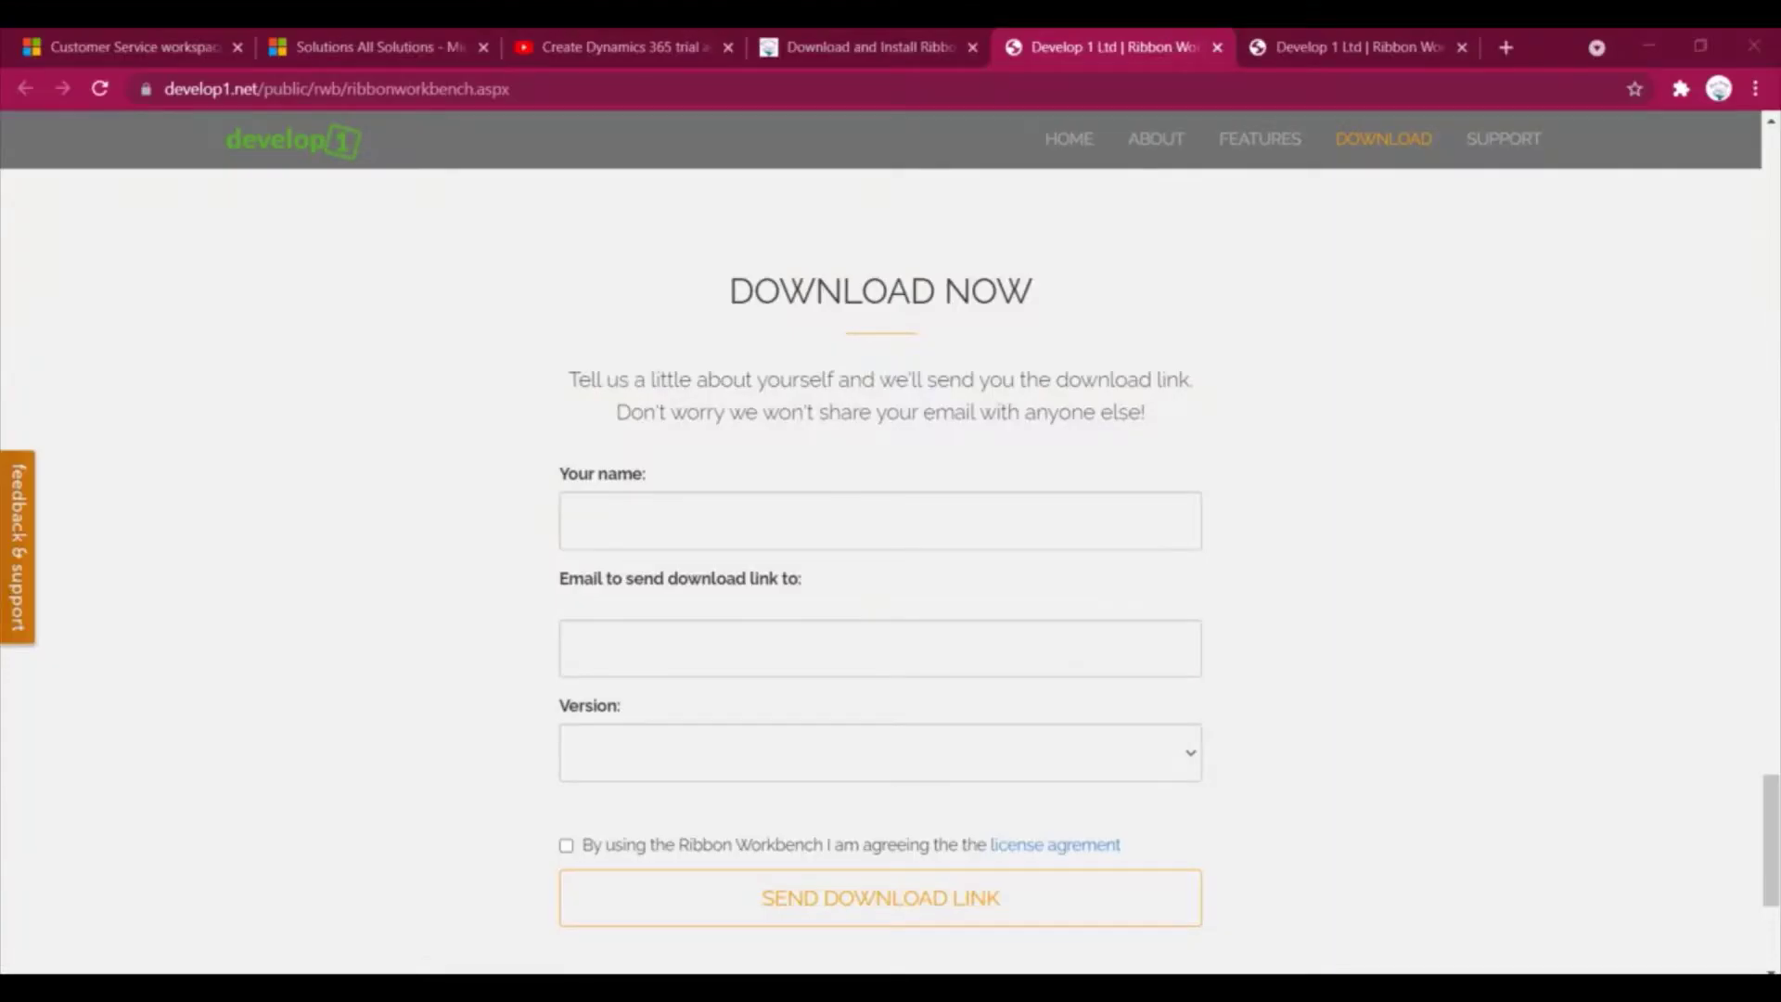
Go to the Solutions list under the Dynamics 365 customization settings
{"action": "left_click", "coordinate": [298, 47]}
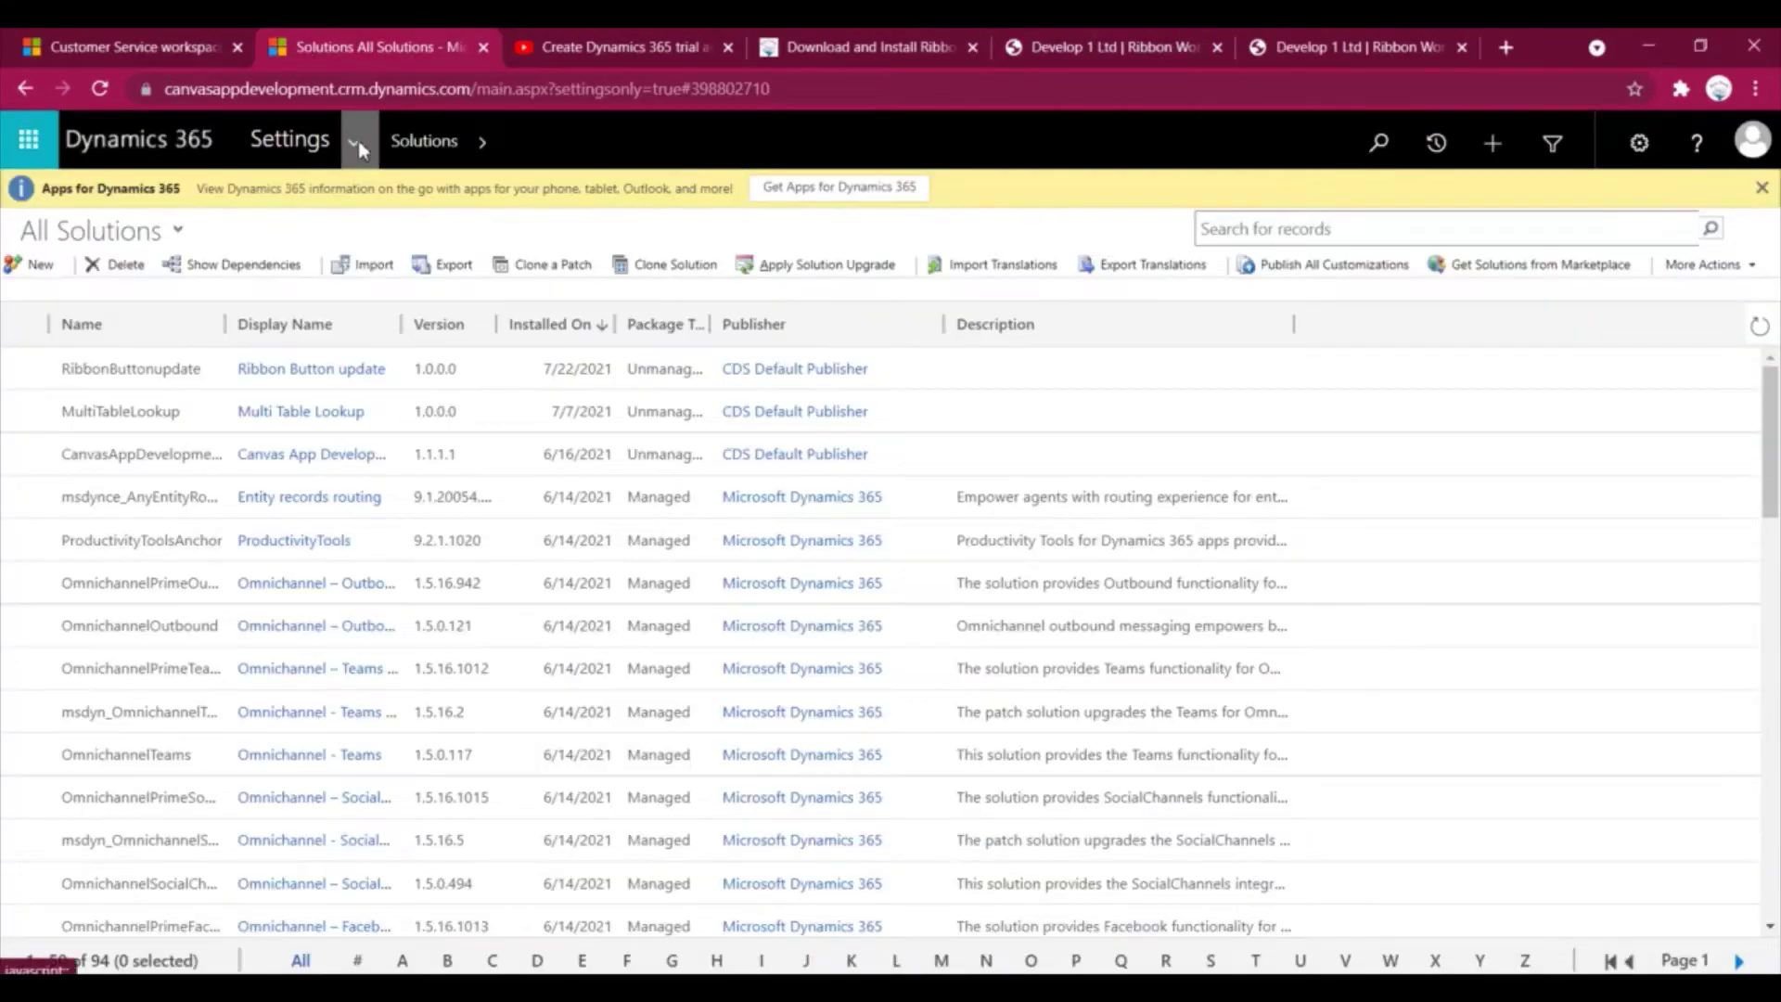
{"action": "left_click", "coordinate": [358, 141]}
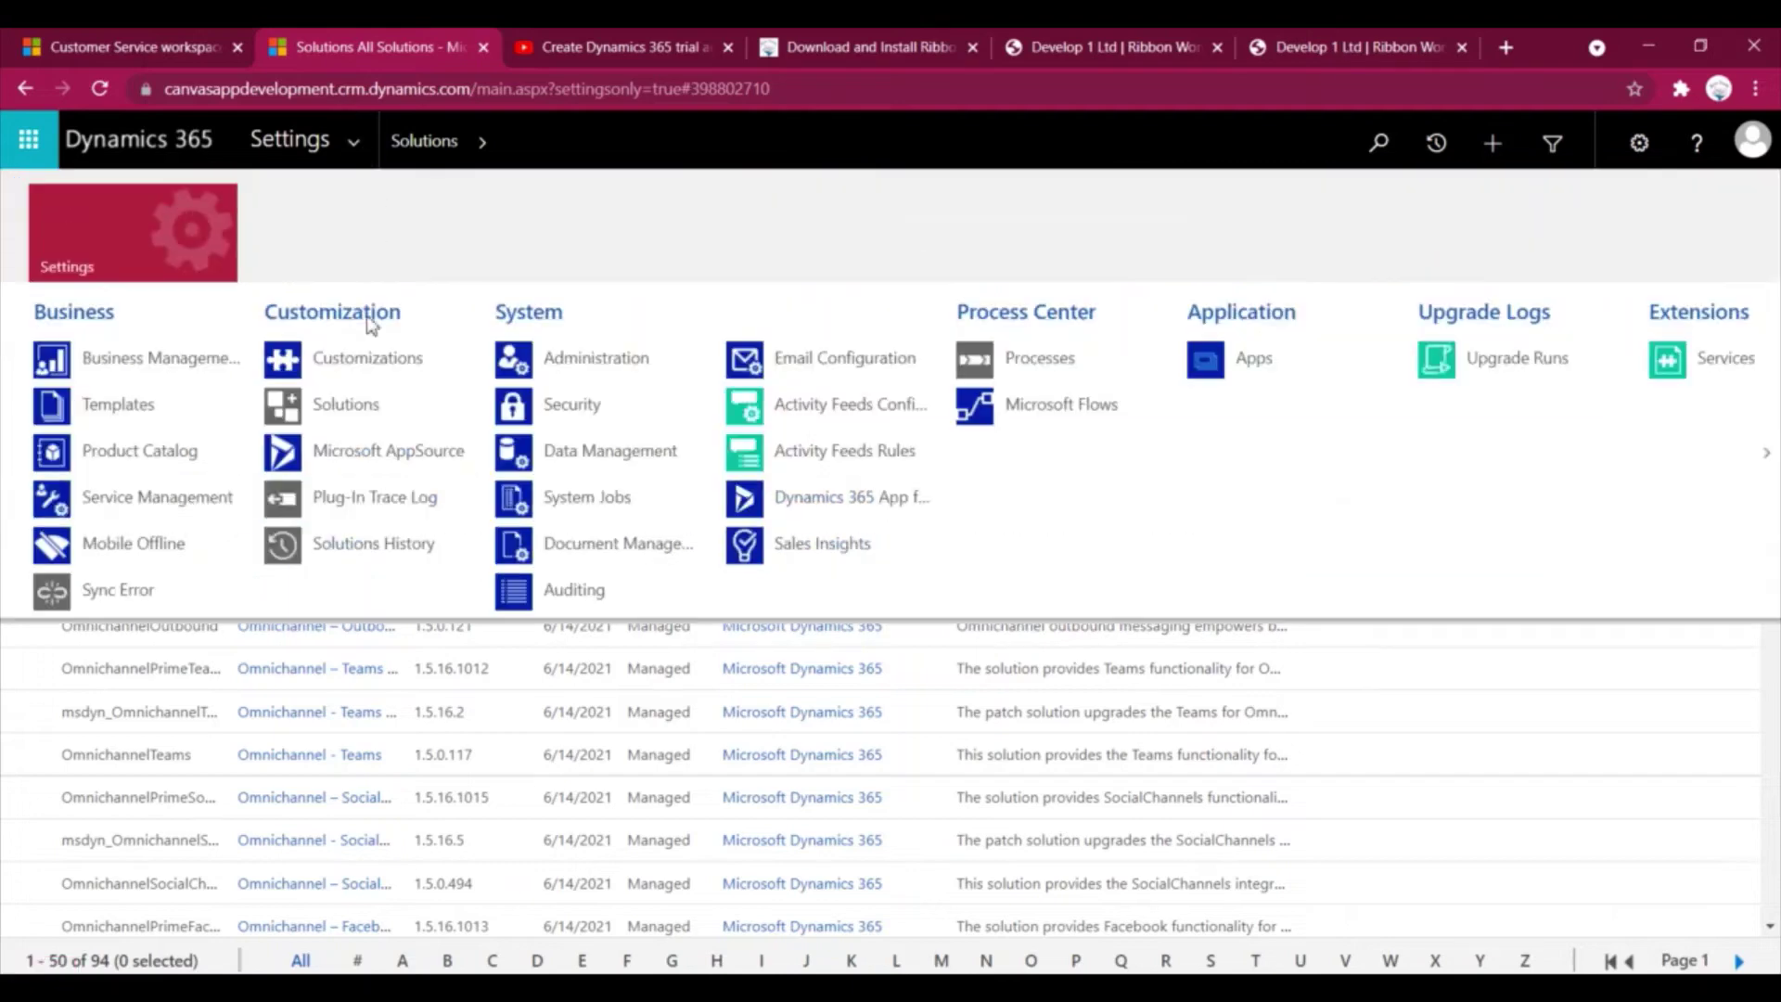
{"action": "left_click", "coordinate": [380, 404]}
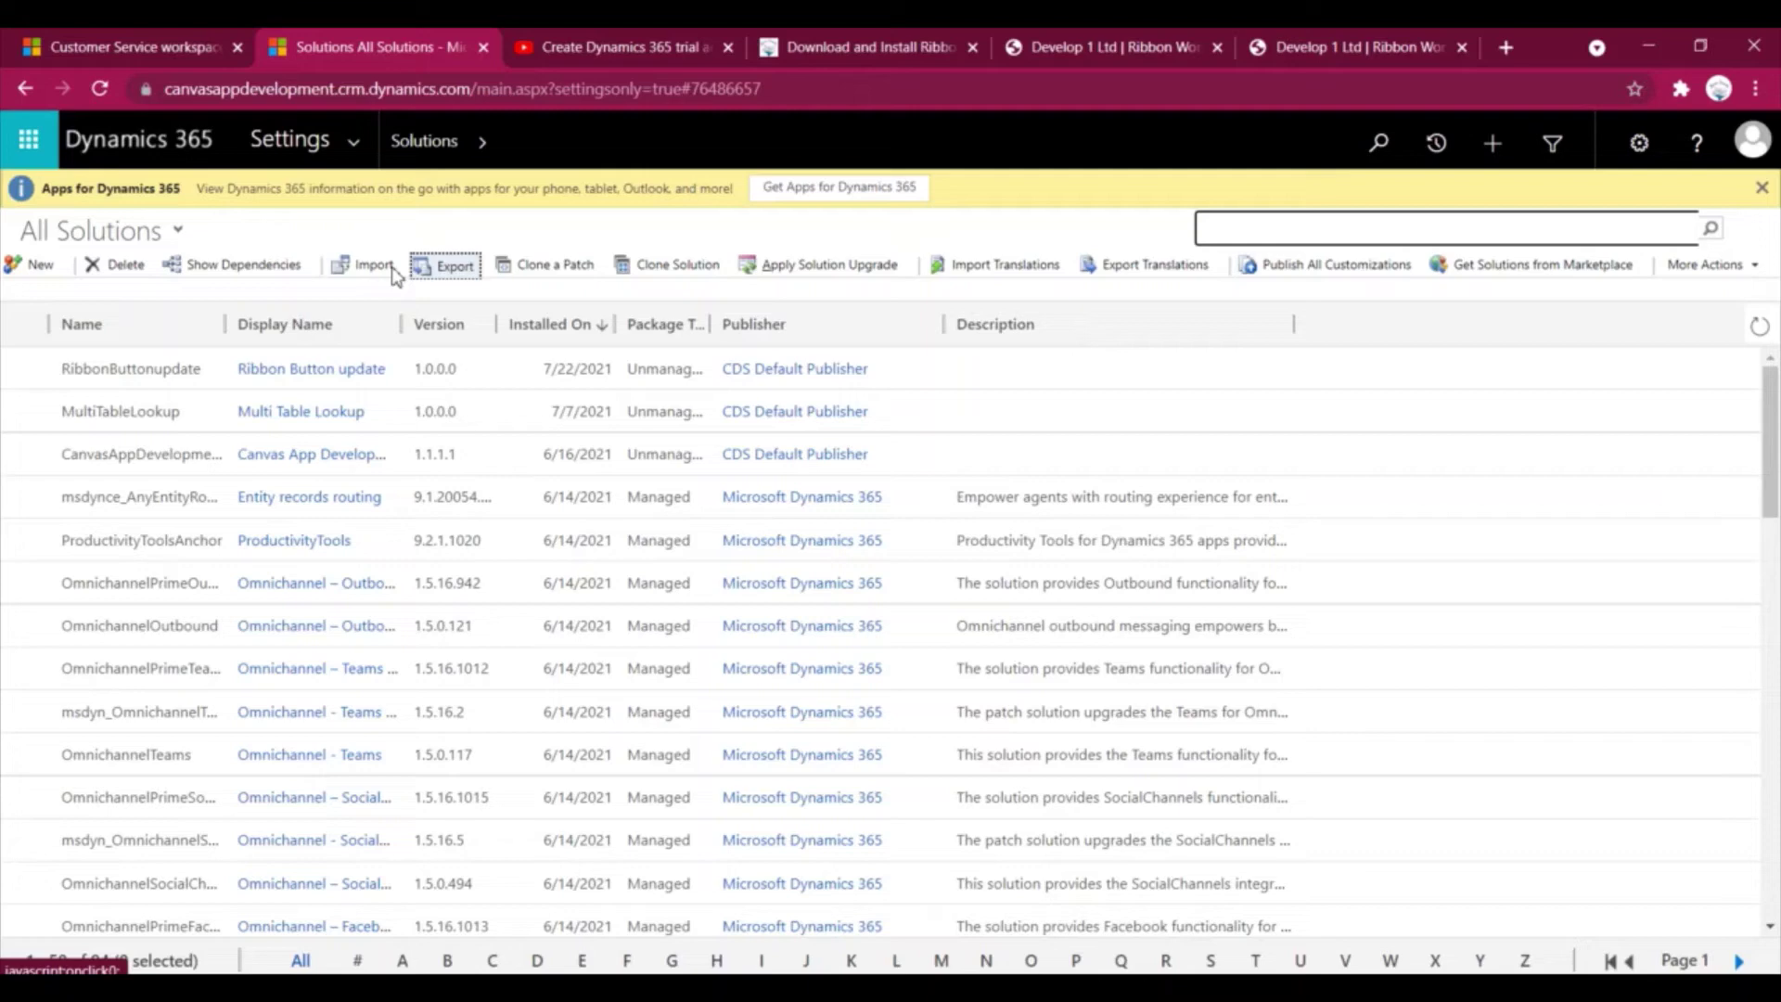
Import the RibbonWorkbench2016_3_1_443_1_managed zip through the solution import wizard
{"action": "left_click", "coordinate": [366, 266]}
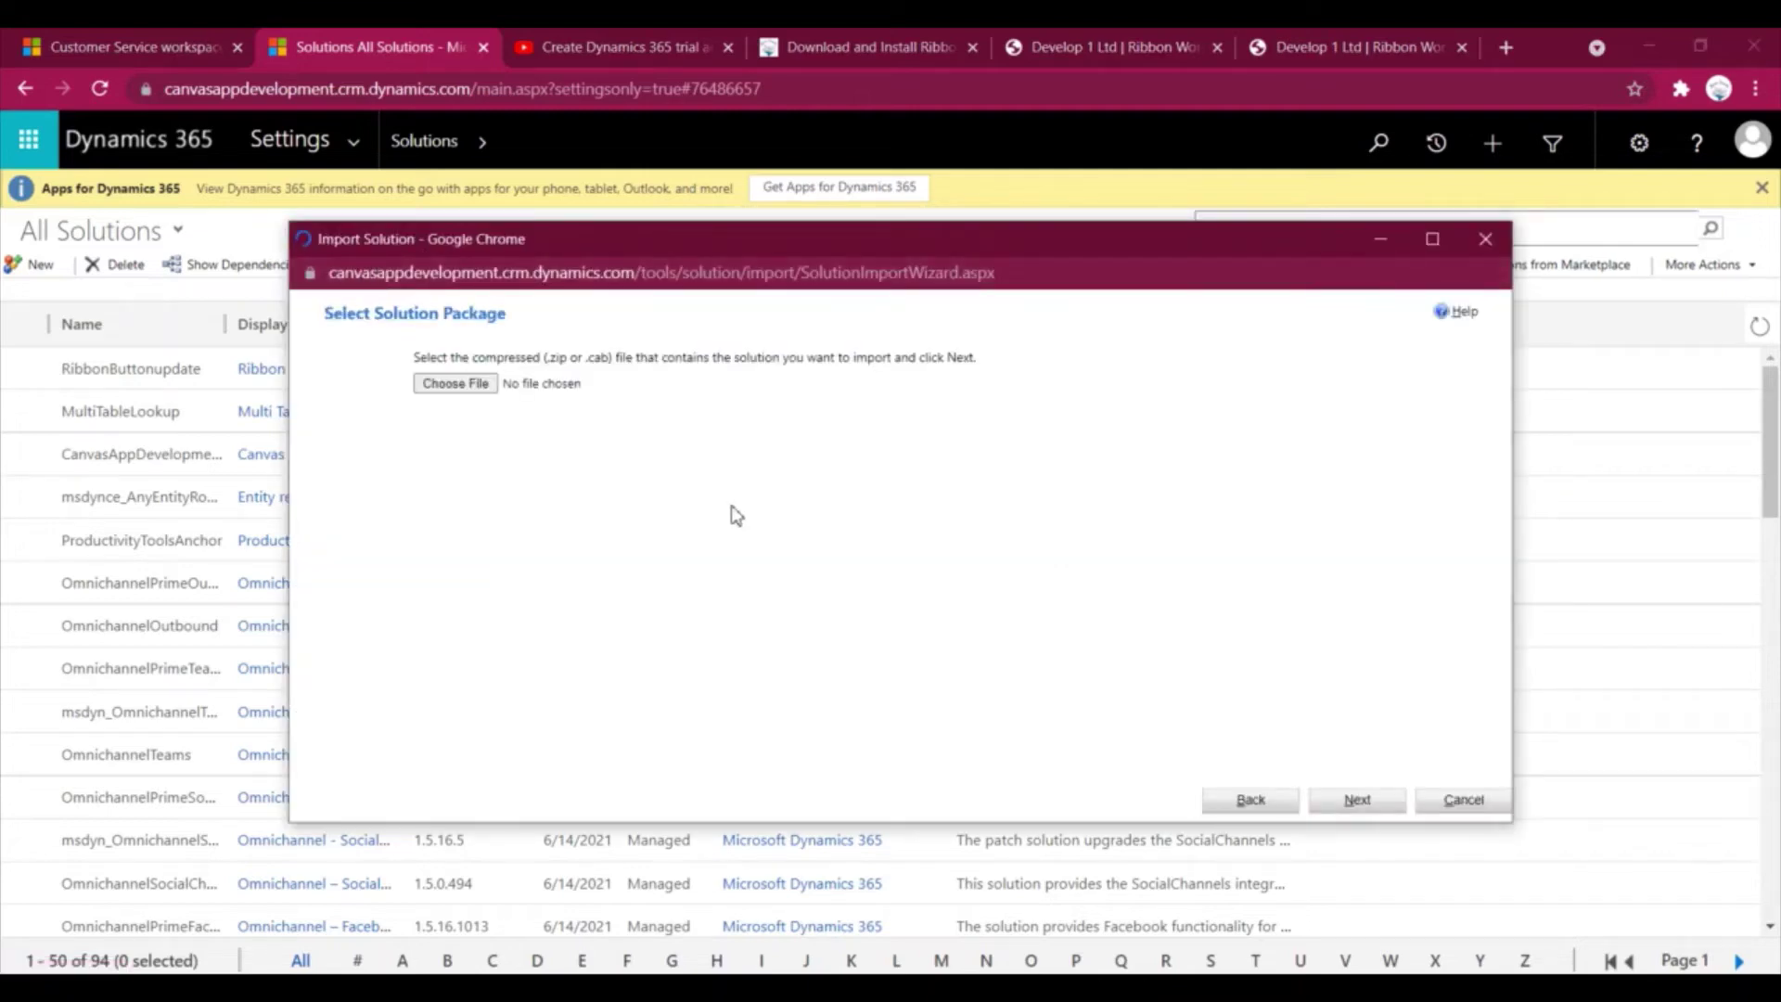
{"action": "left_click", "coordinate": [478, 392]}
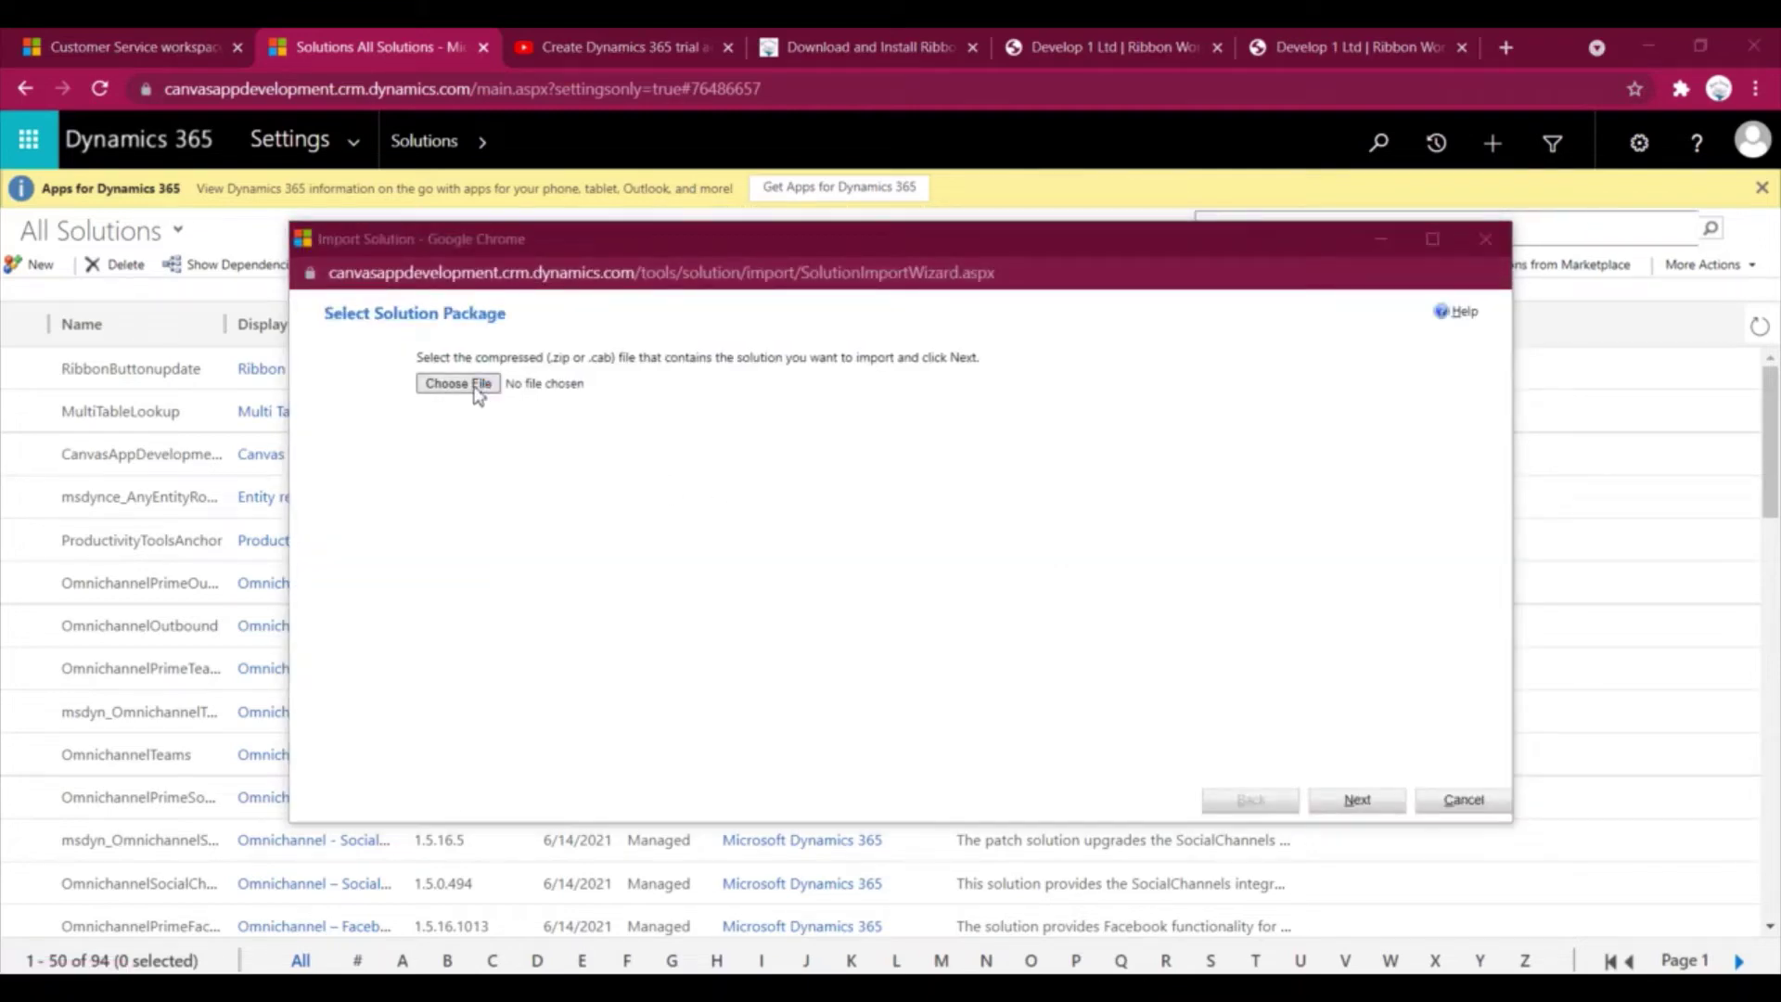
{"action": "left_click", "coordinate": [684, 408]}
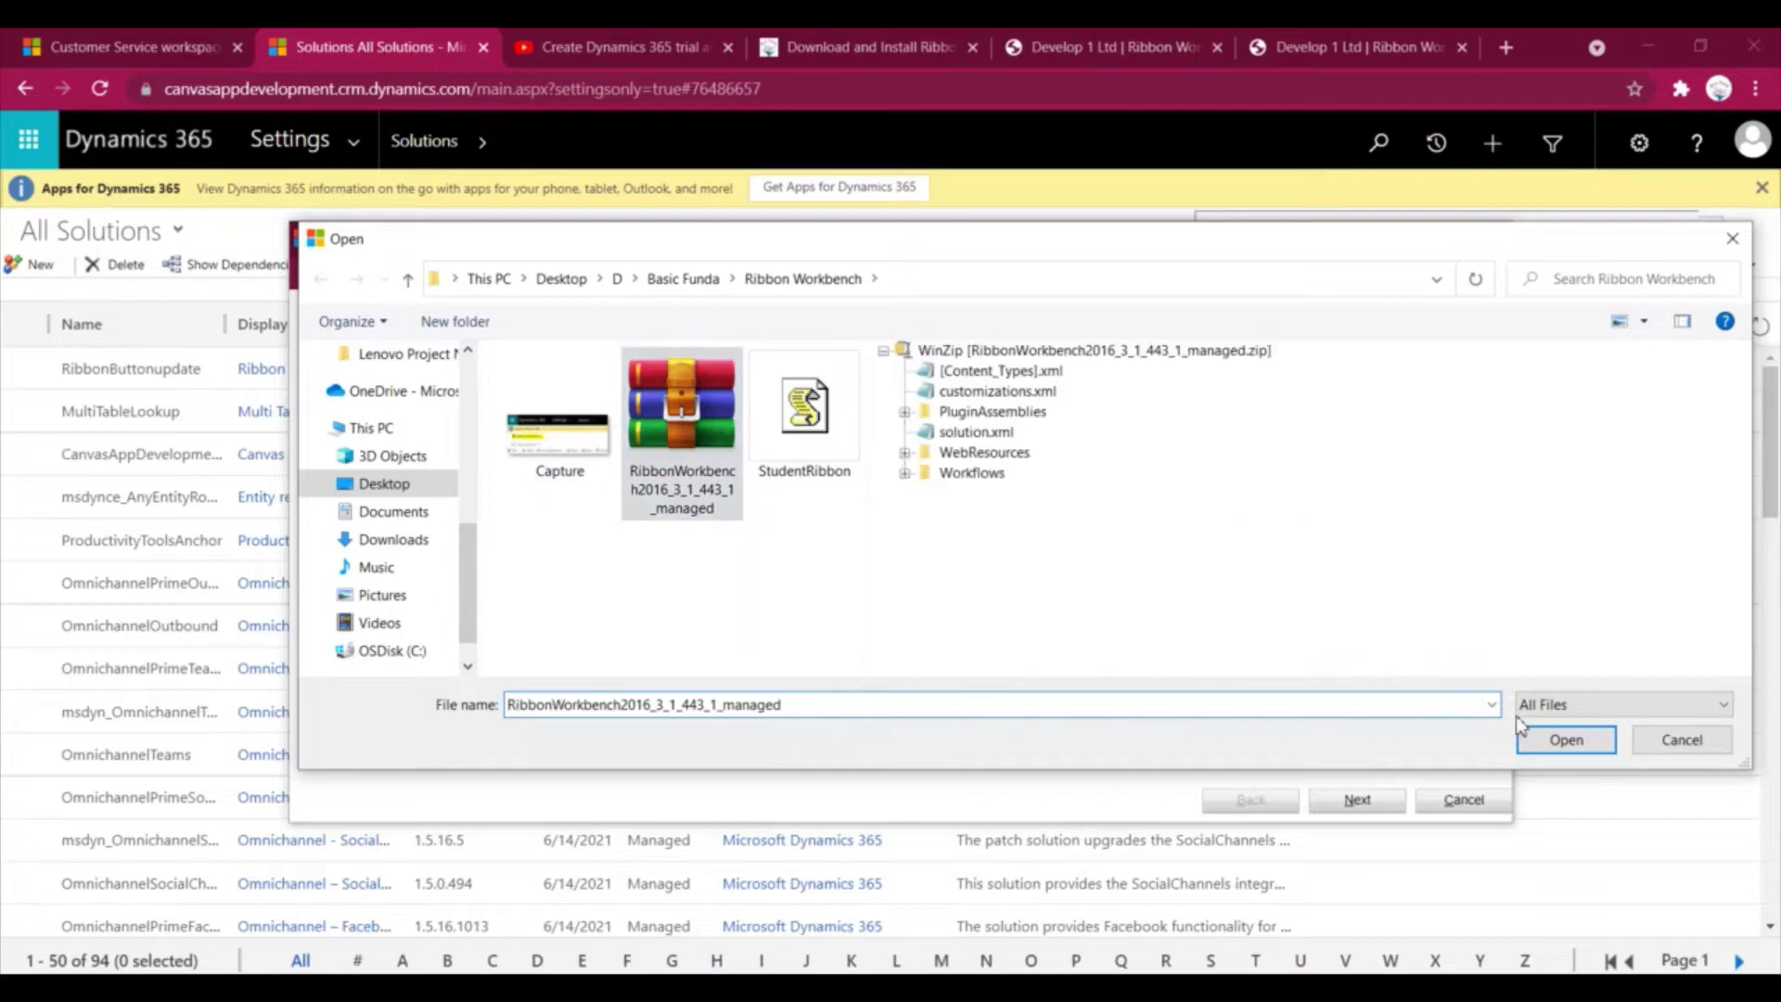
{"action": "left_click", "coordinate": [1565, 742]}
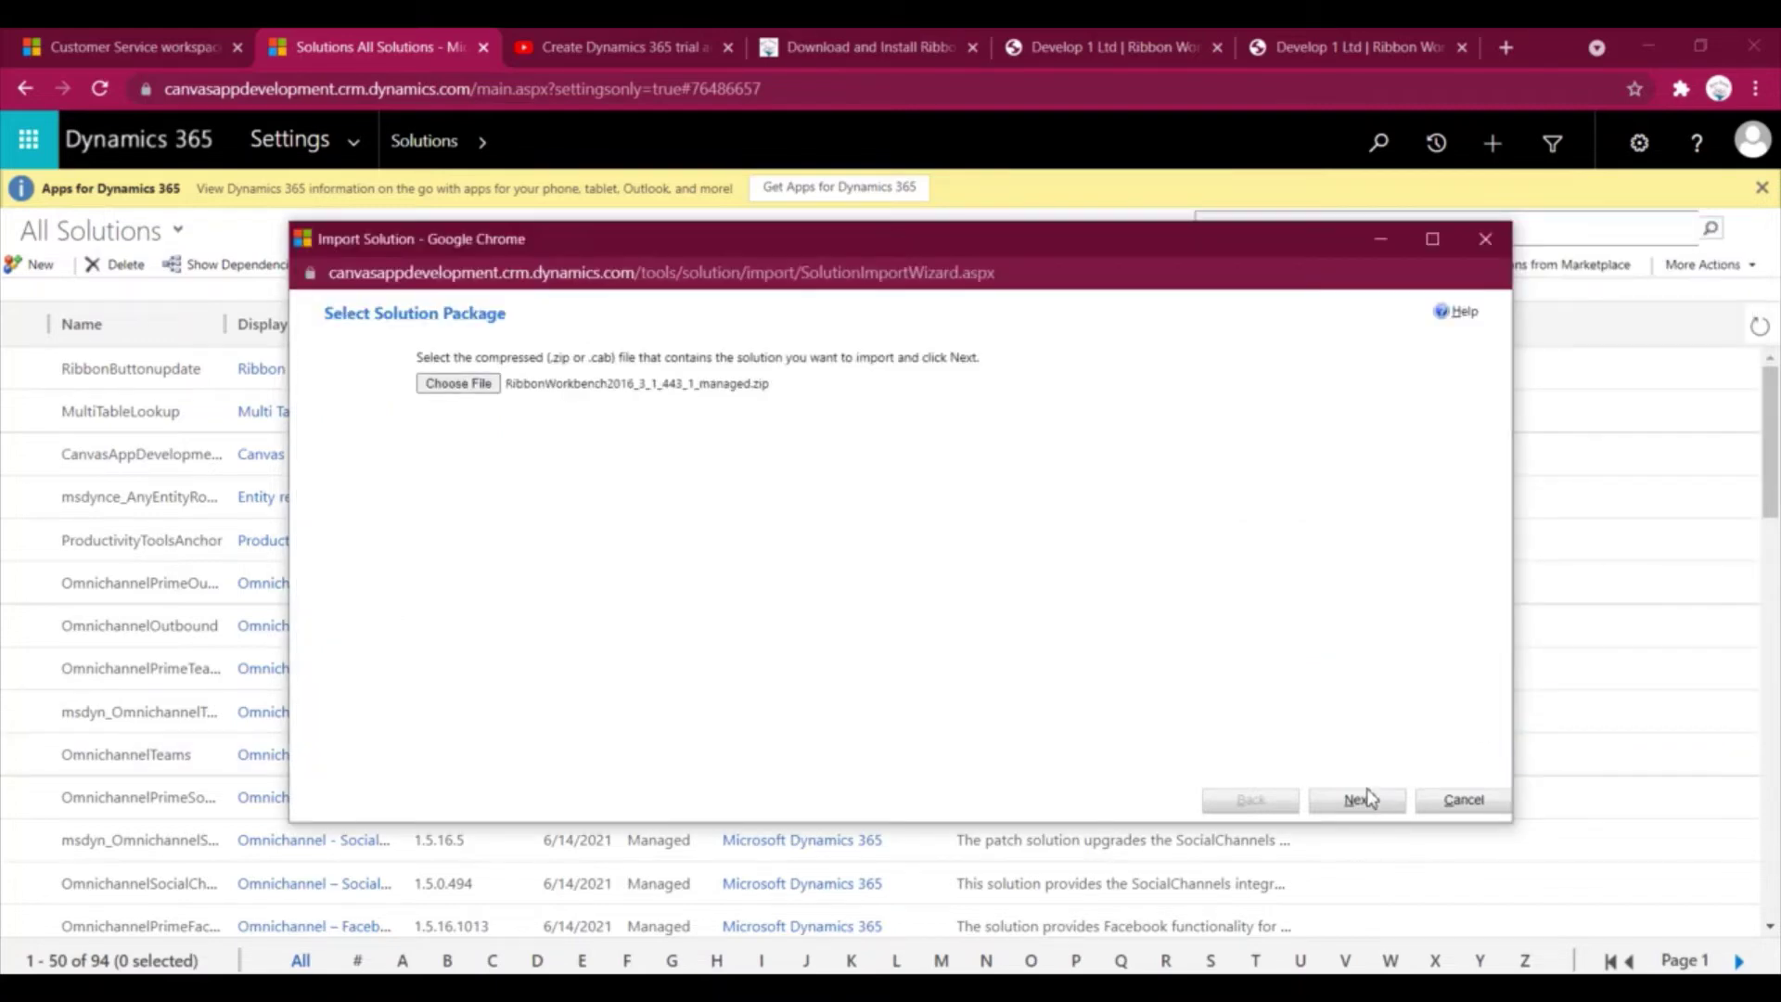
{"action": "left_click", "coordinate": [1368, 800]}
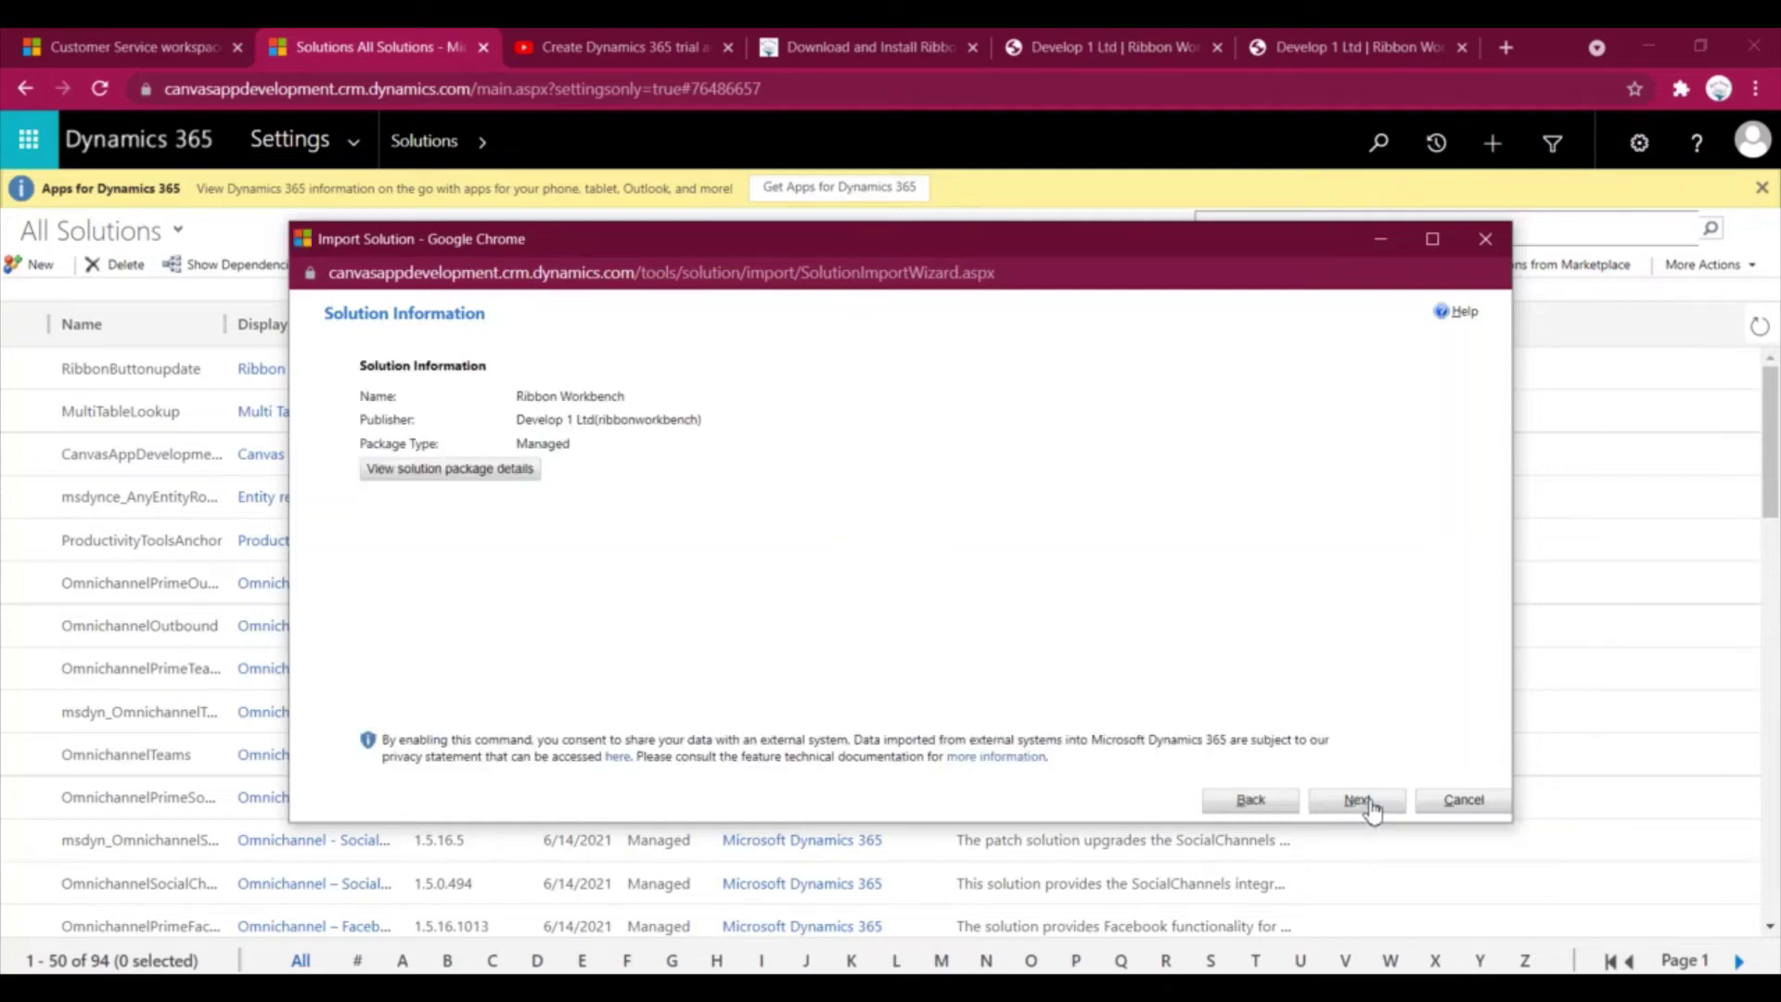
{"action": "left_click", "coordinate": [1360, 800]}
{"action": "left_click", "coordinate": [1364, 802]}
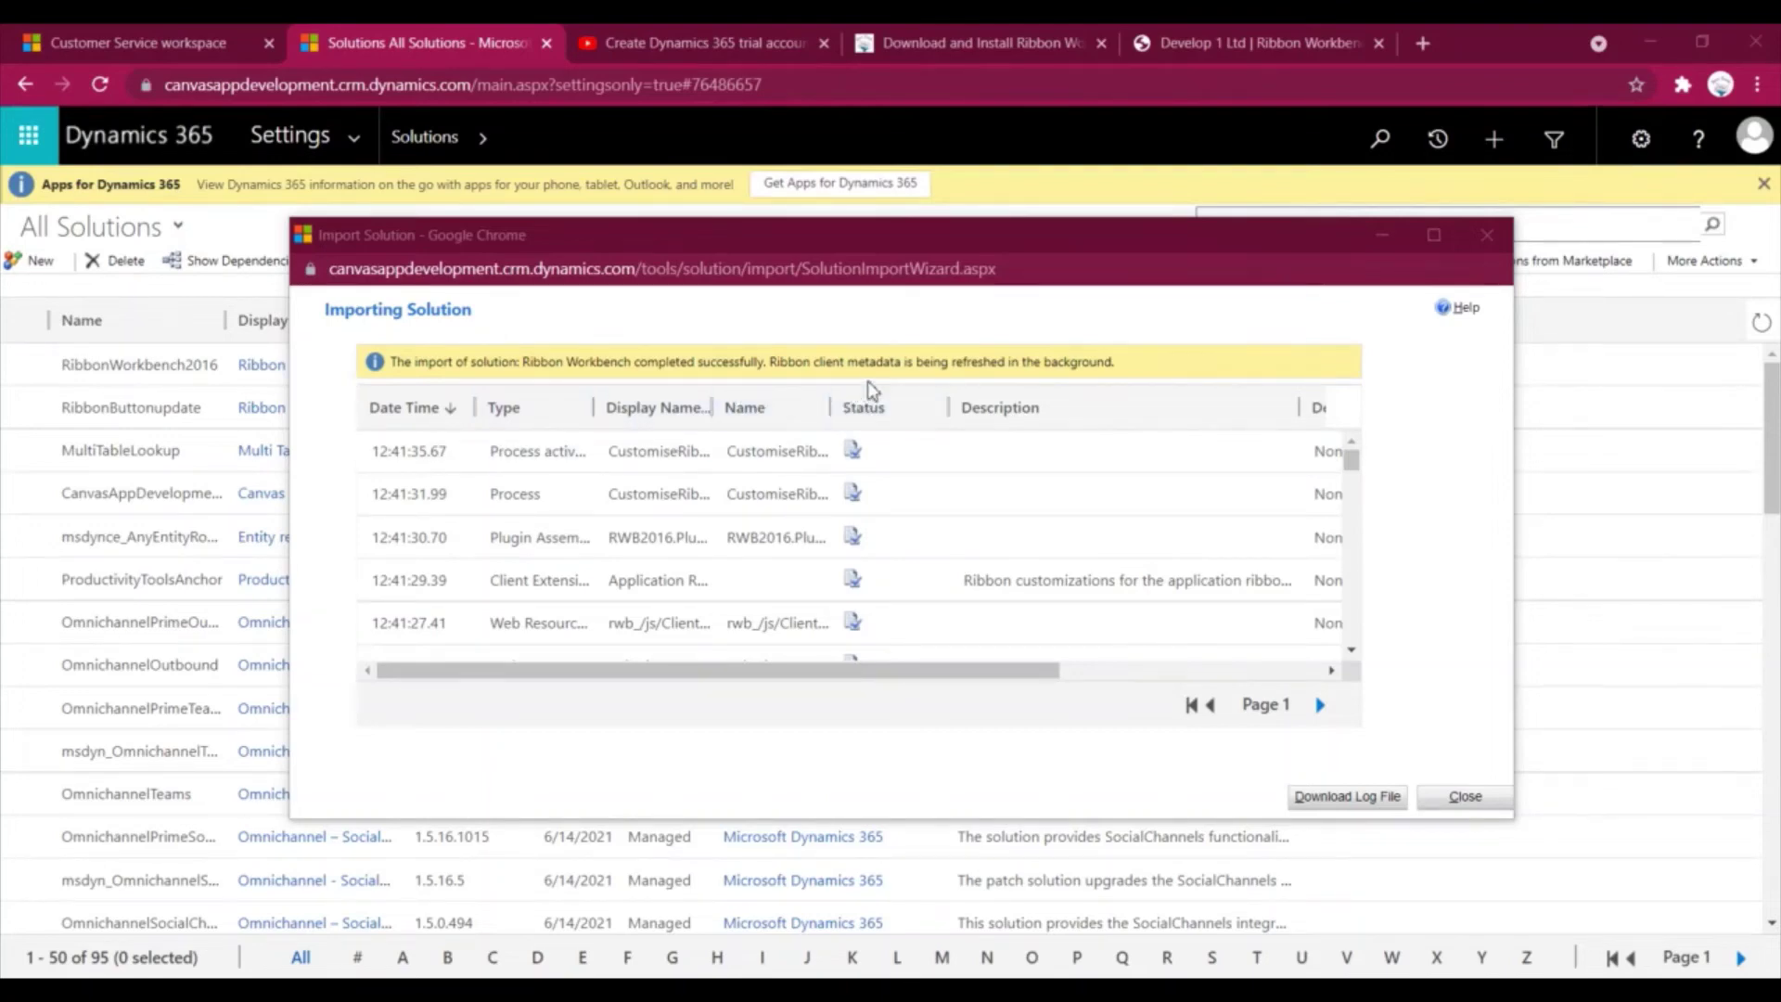
Close the import results and reload the Solutions page to pick up Ribbon Workbench
{"action": "left_click", "coordinate": [1461, 802]}
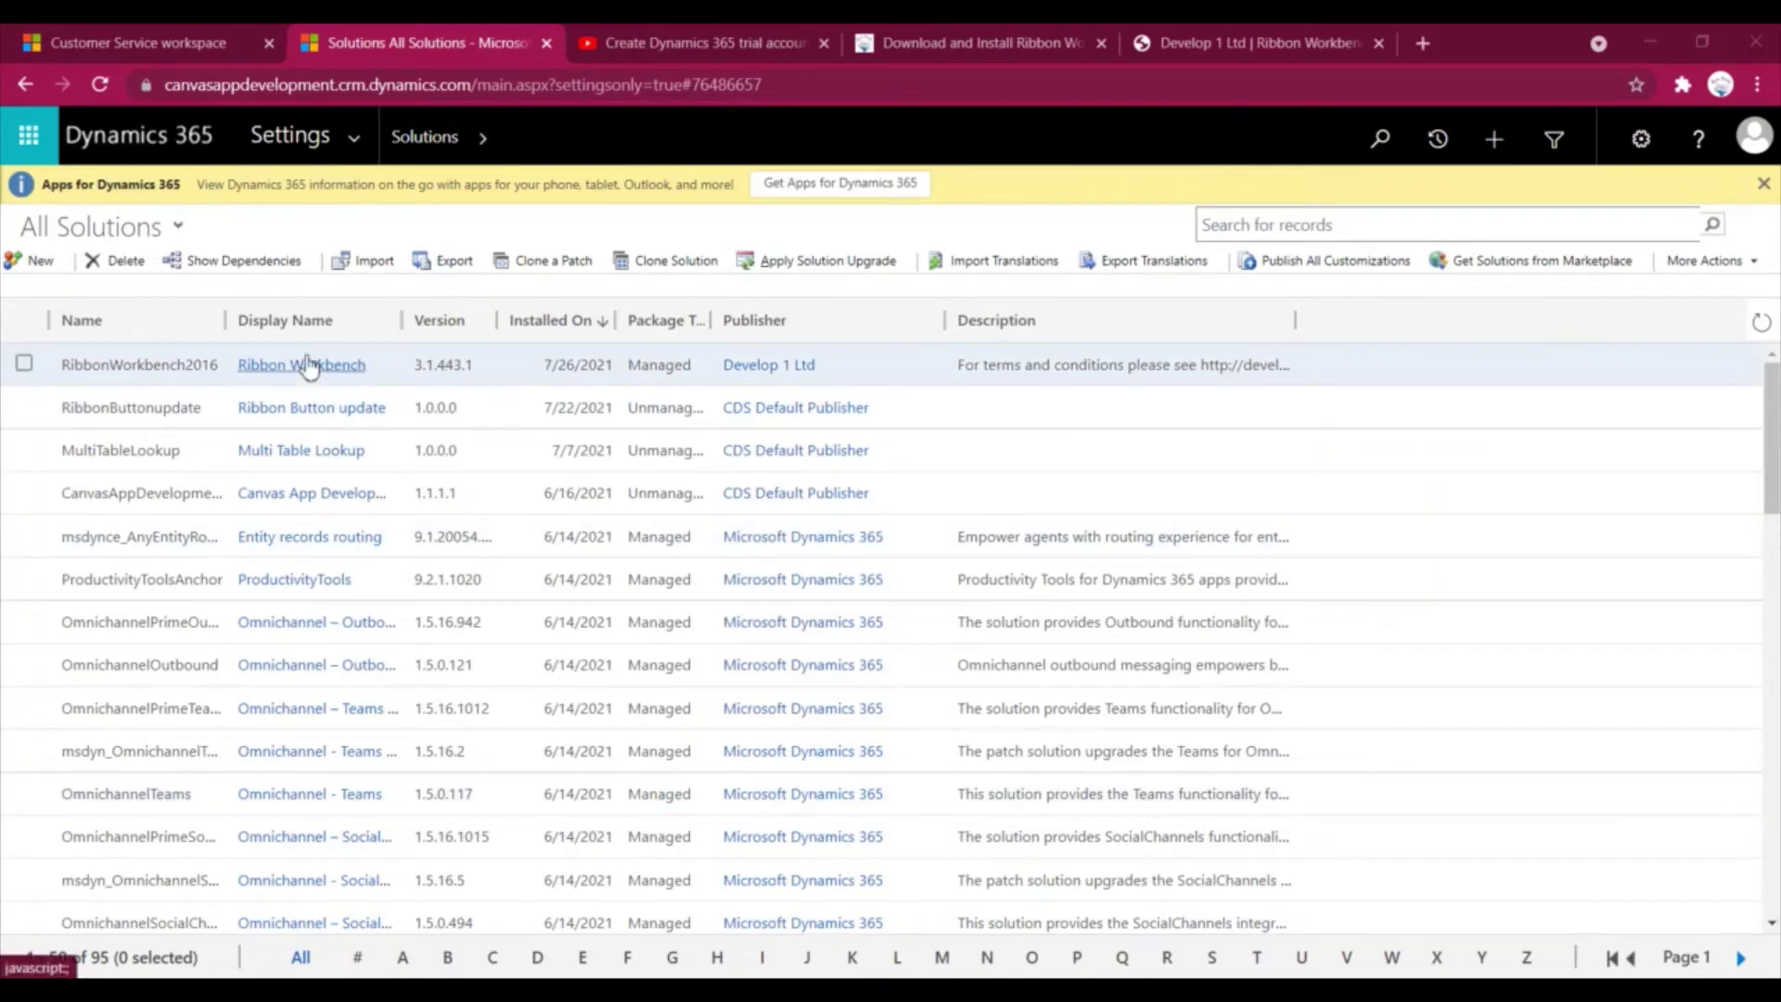
{"action": "left_click", "coordinate": [223, 88]}
{"action": "key", "text": "Return"}
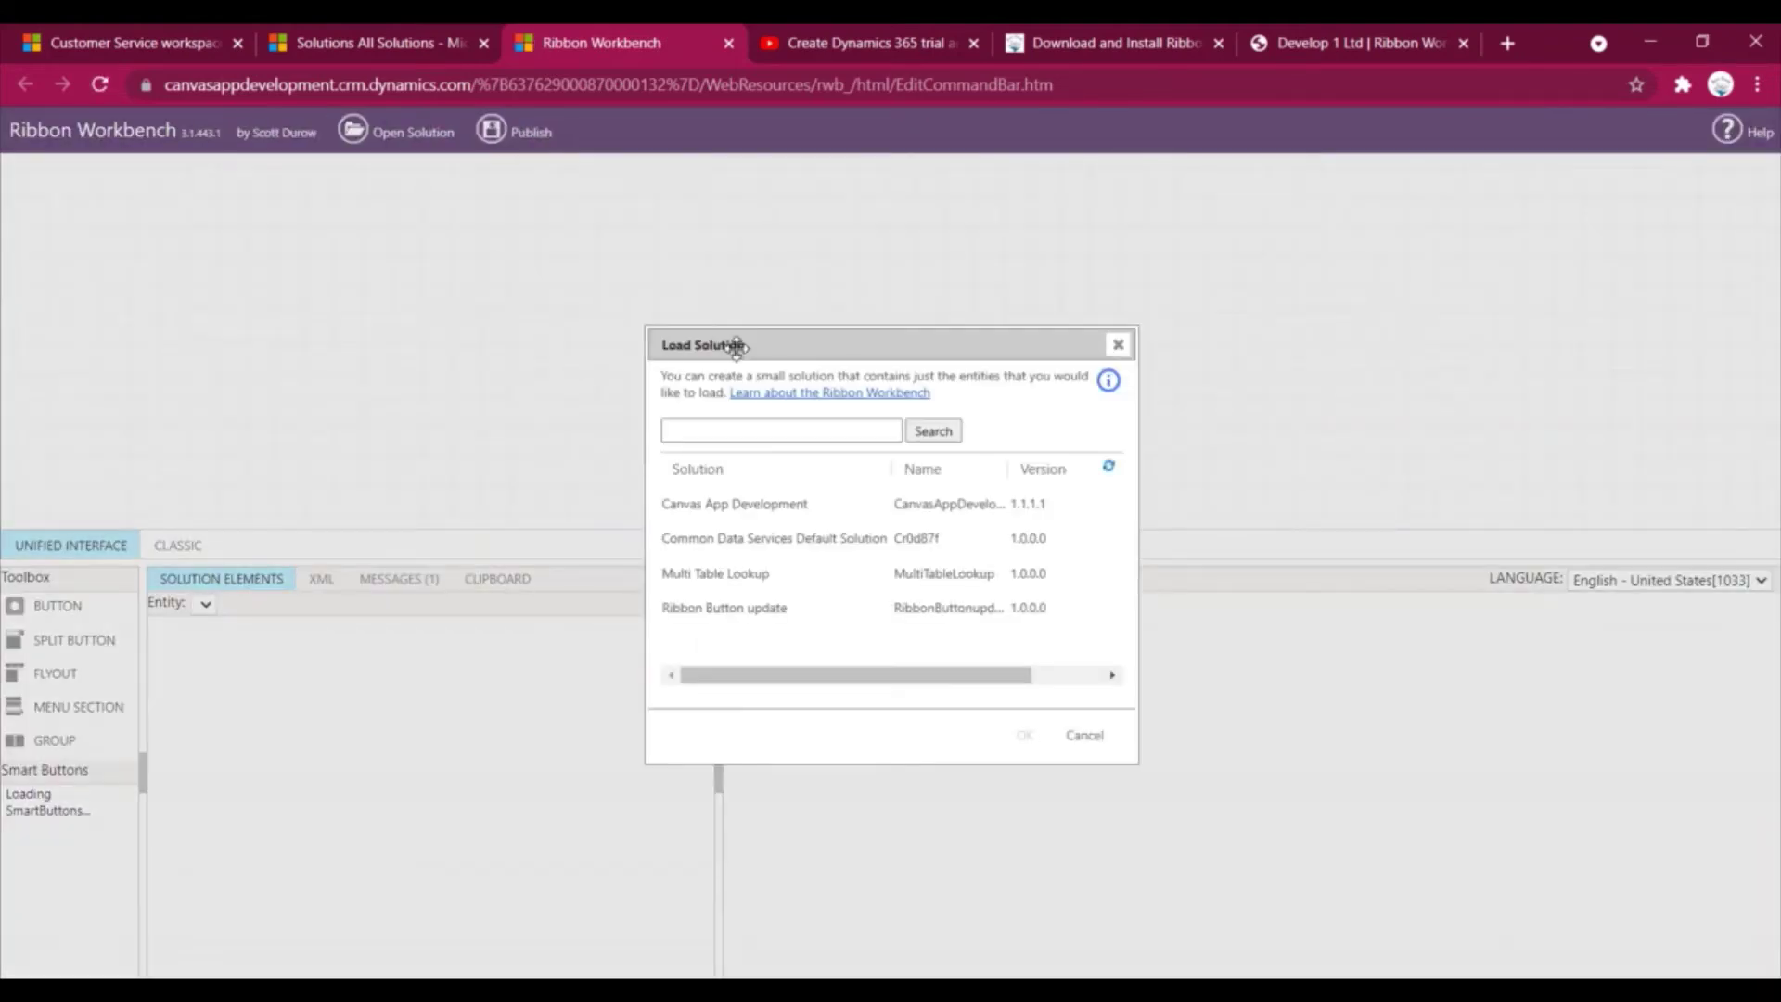
Dismiss the Load Solution picker and go back to the All Solutions tab
{"action": "left_click", "coordinate": [1118, 344]}
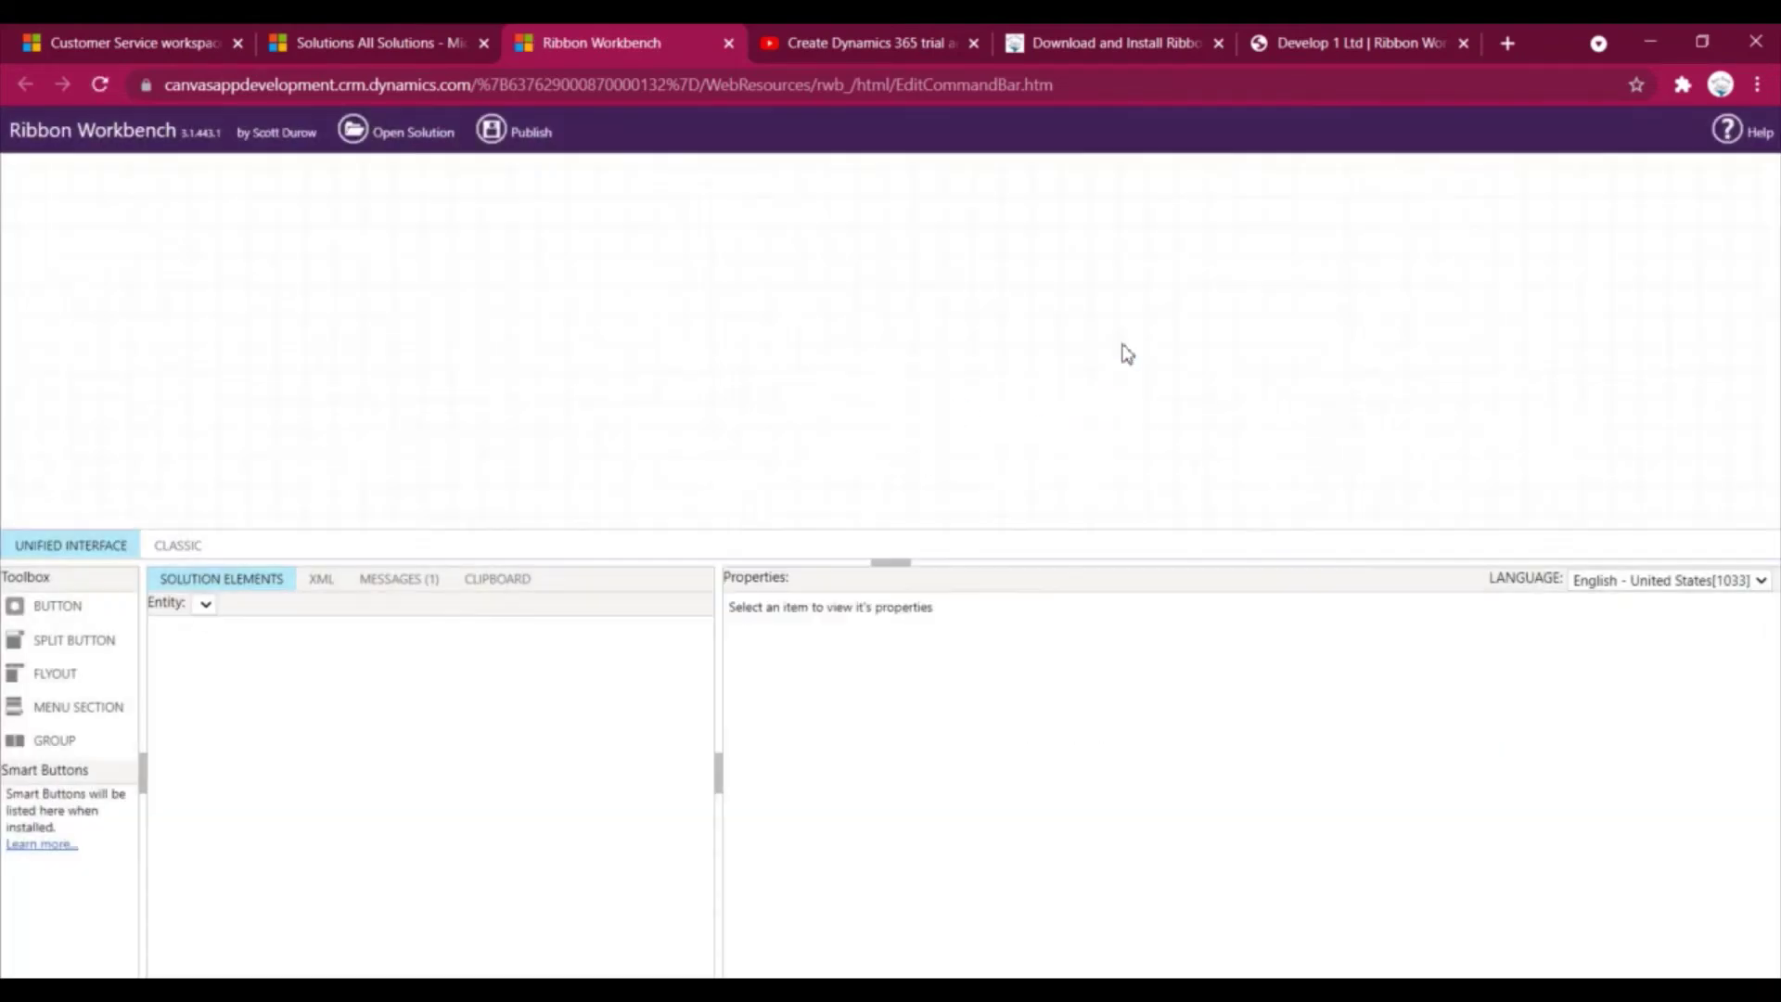
{"action": "left_click", "coordinate": [361, 46]}
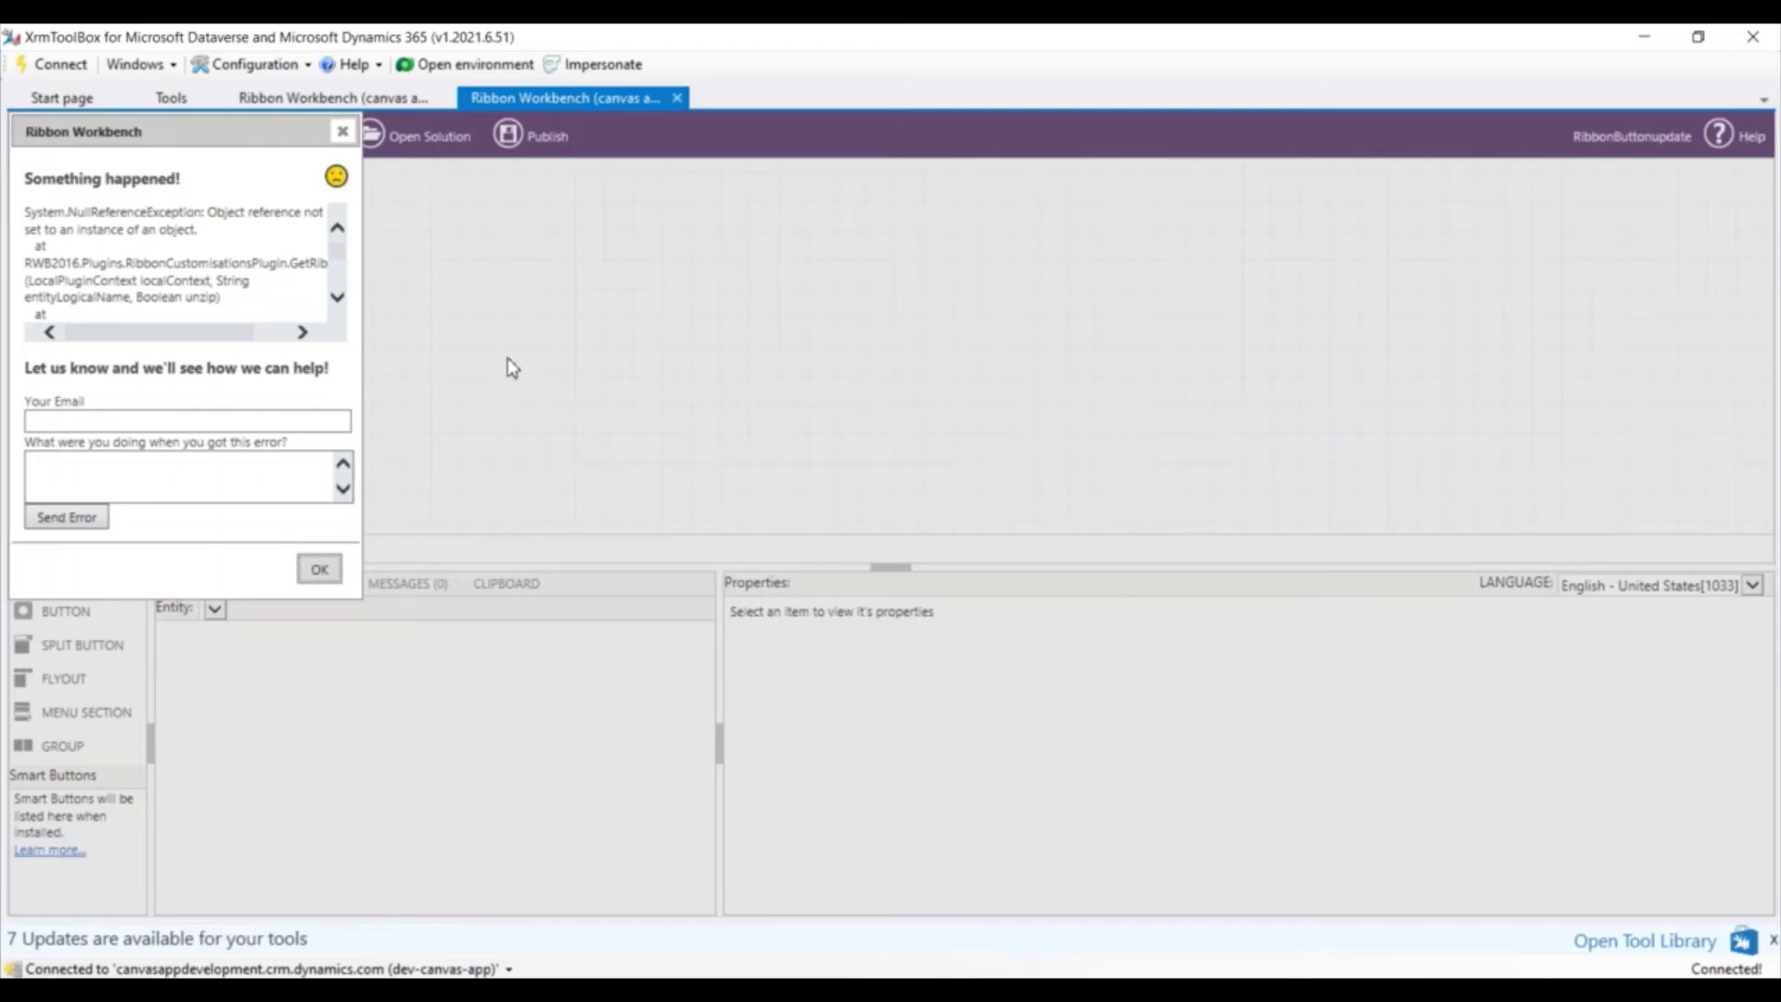
Dismiss the Ribbon Workbench error, close both Ribbon Workbench tabs, and open the configuration options
{"action": "left_click", "coordinate": [344, 132]}
{"action": "left_click", "coordinate": [677, 98]}
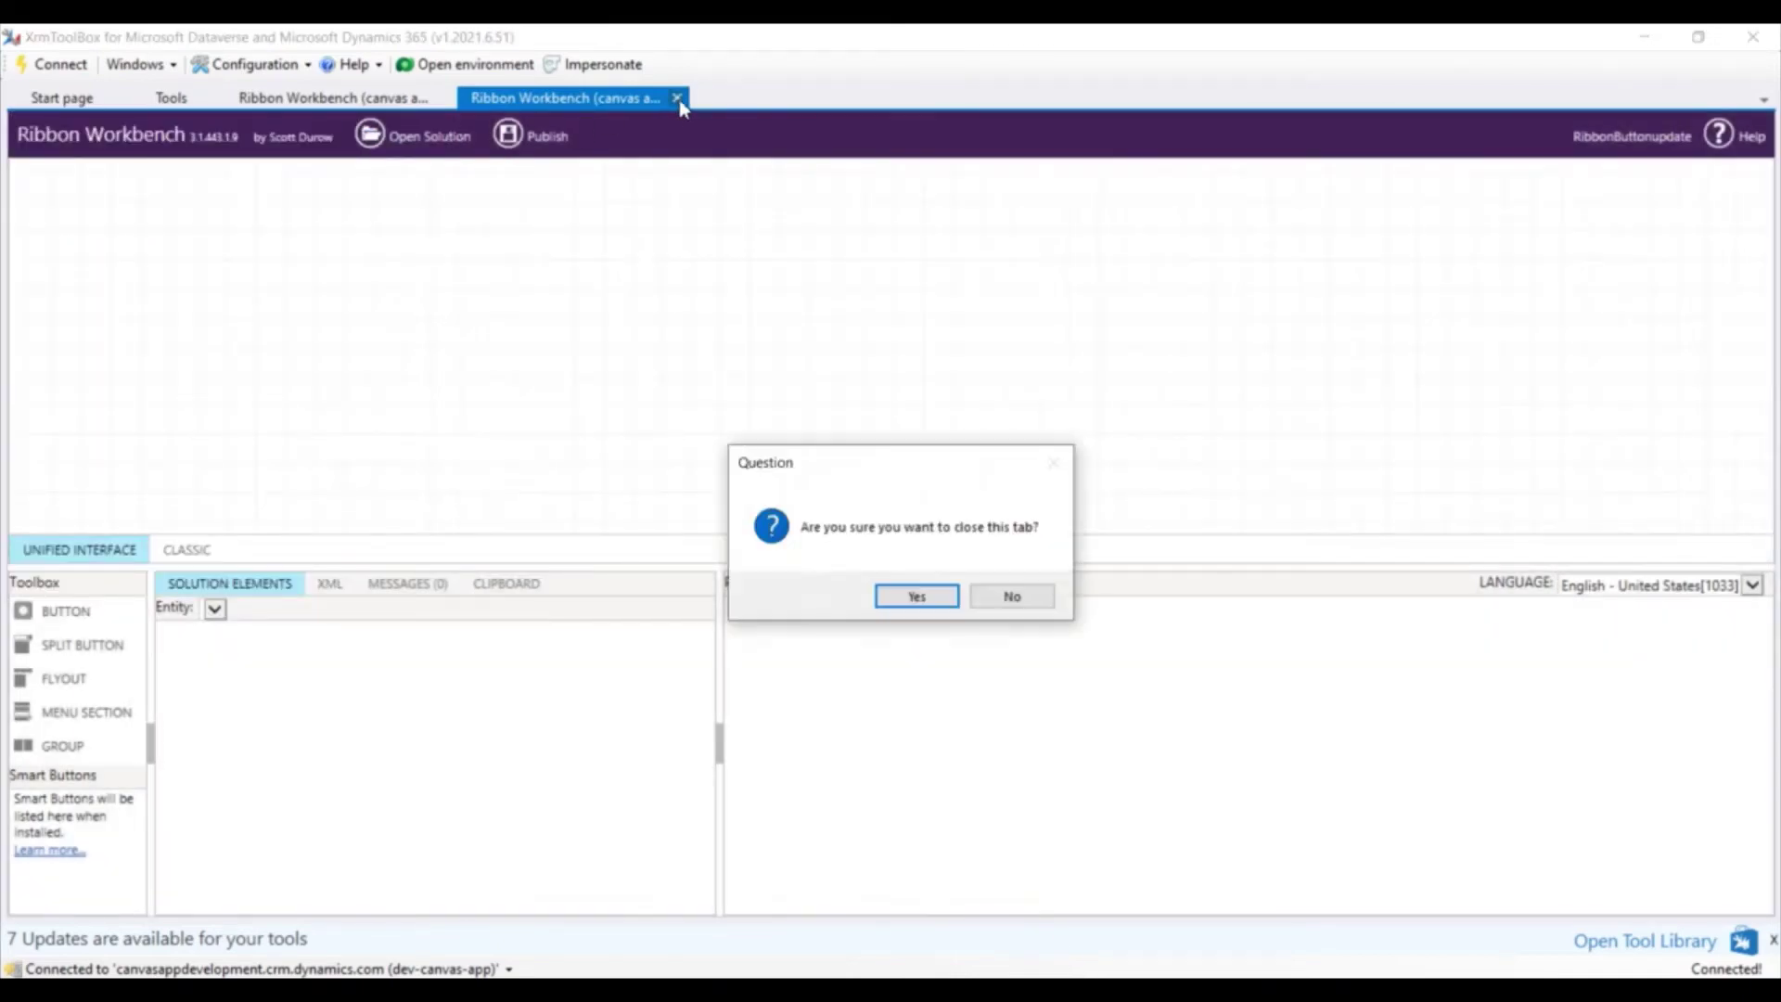
{"action": "left_click", "coordinate": [914, 596]}
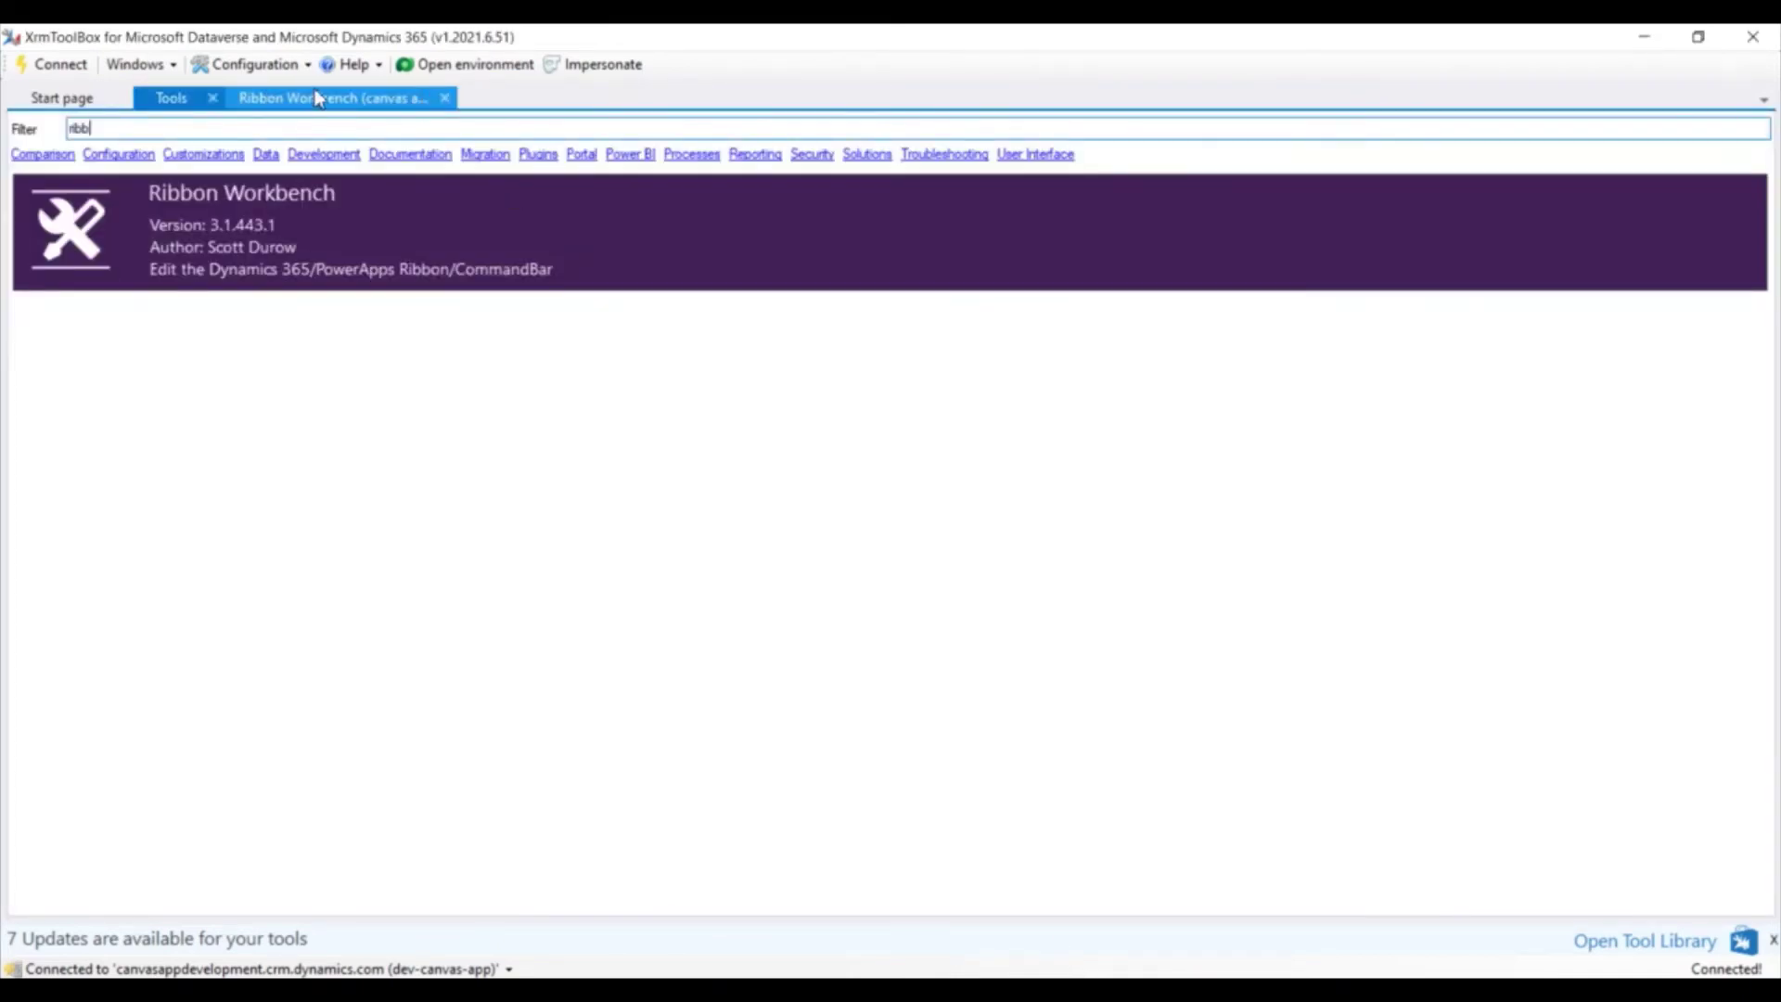
{"action": "left_click", "coordinate": [442, 99]}
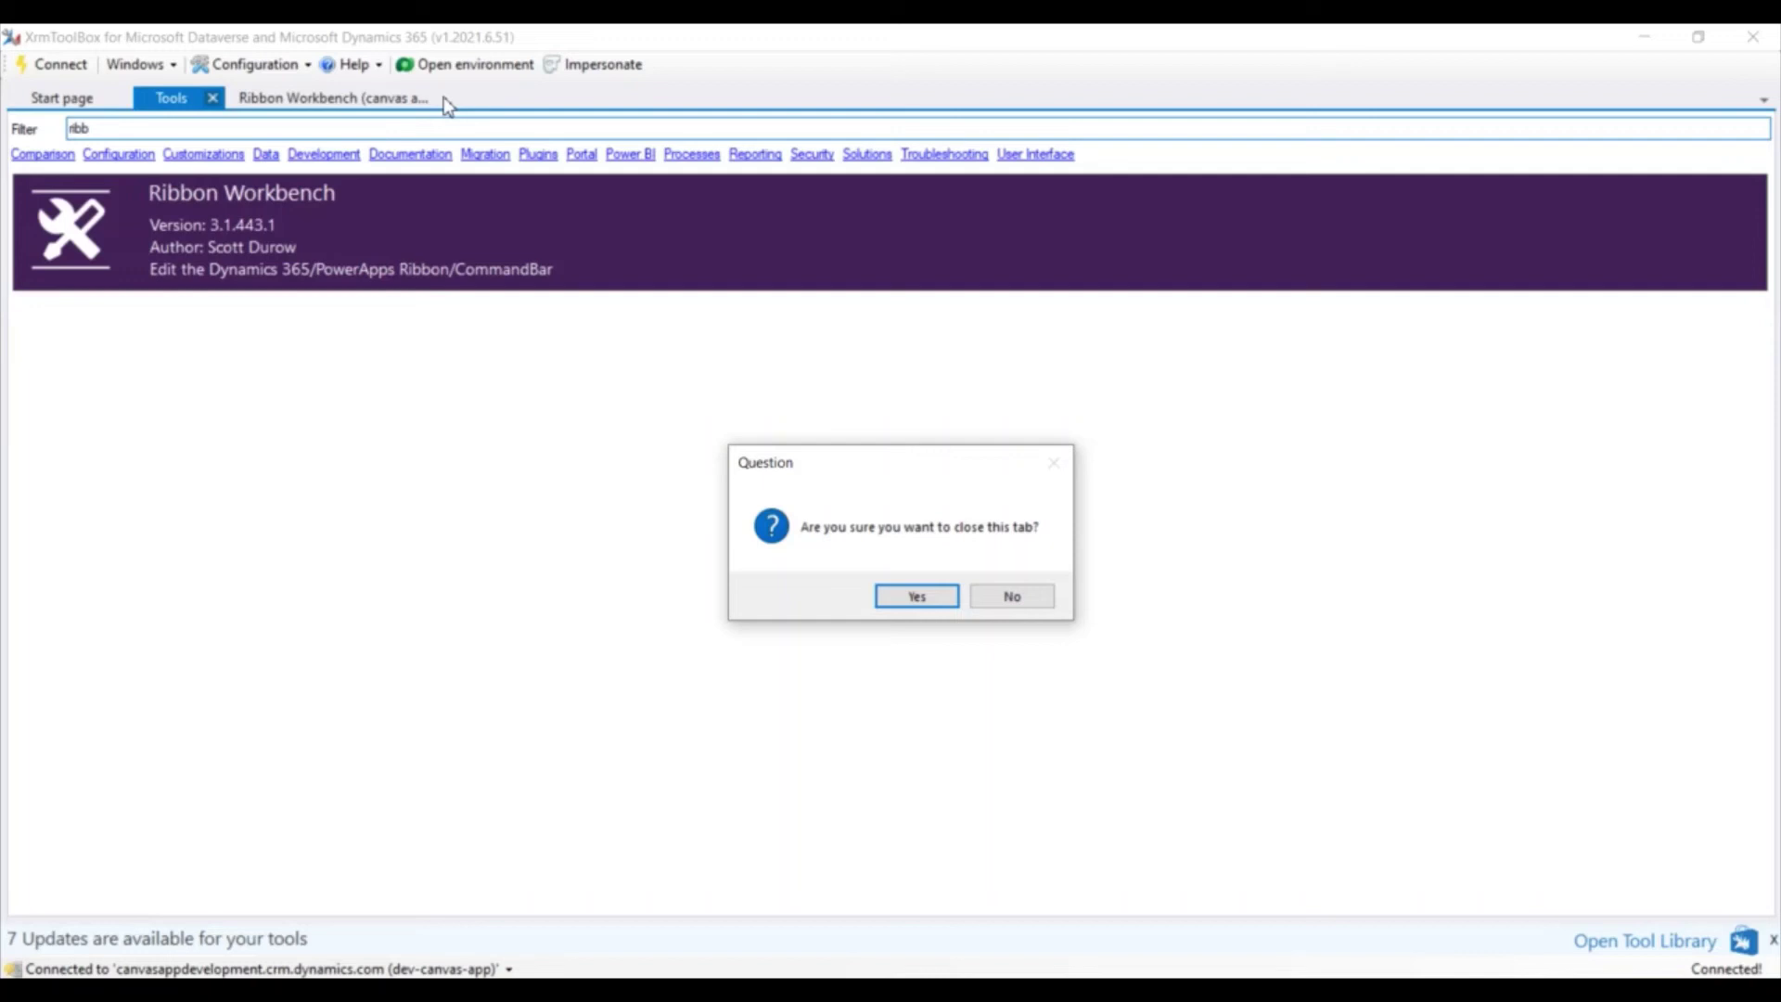
{"action": "left_click", "coordinate": [914, 596]}
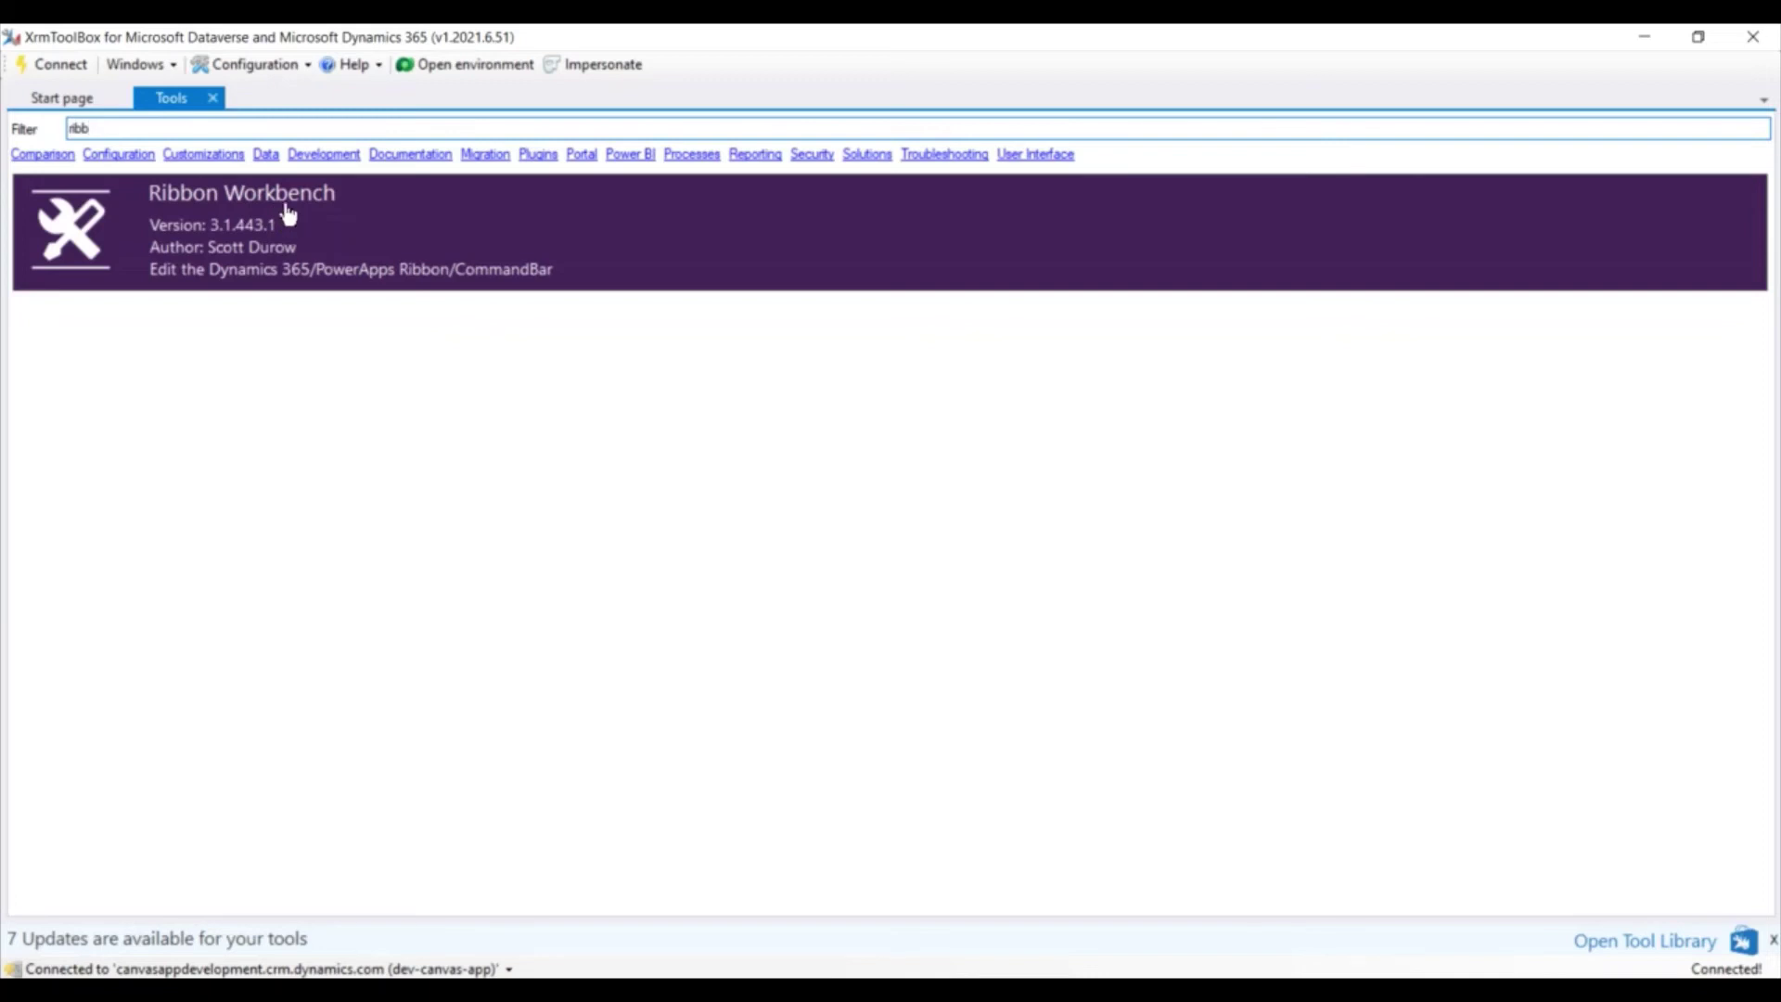
{"action": "left_click", "coordinate": [268, 70]}
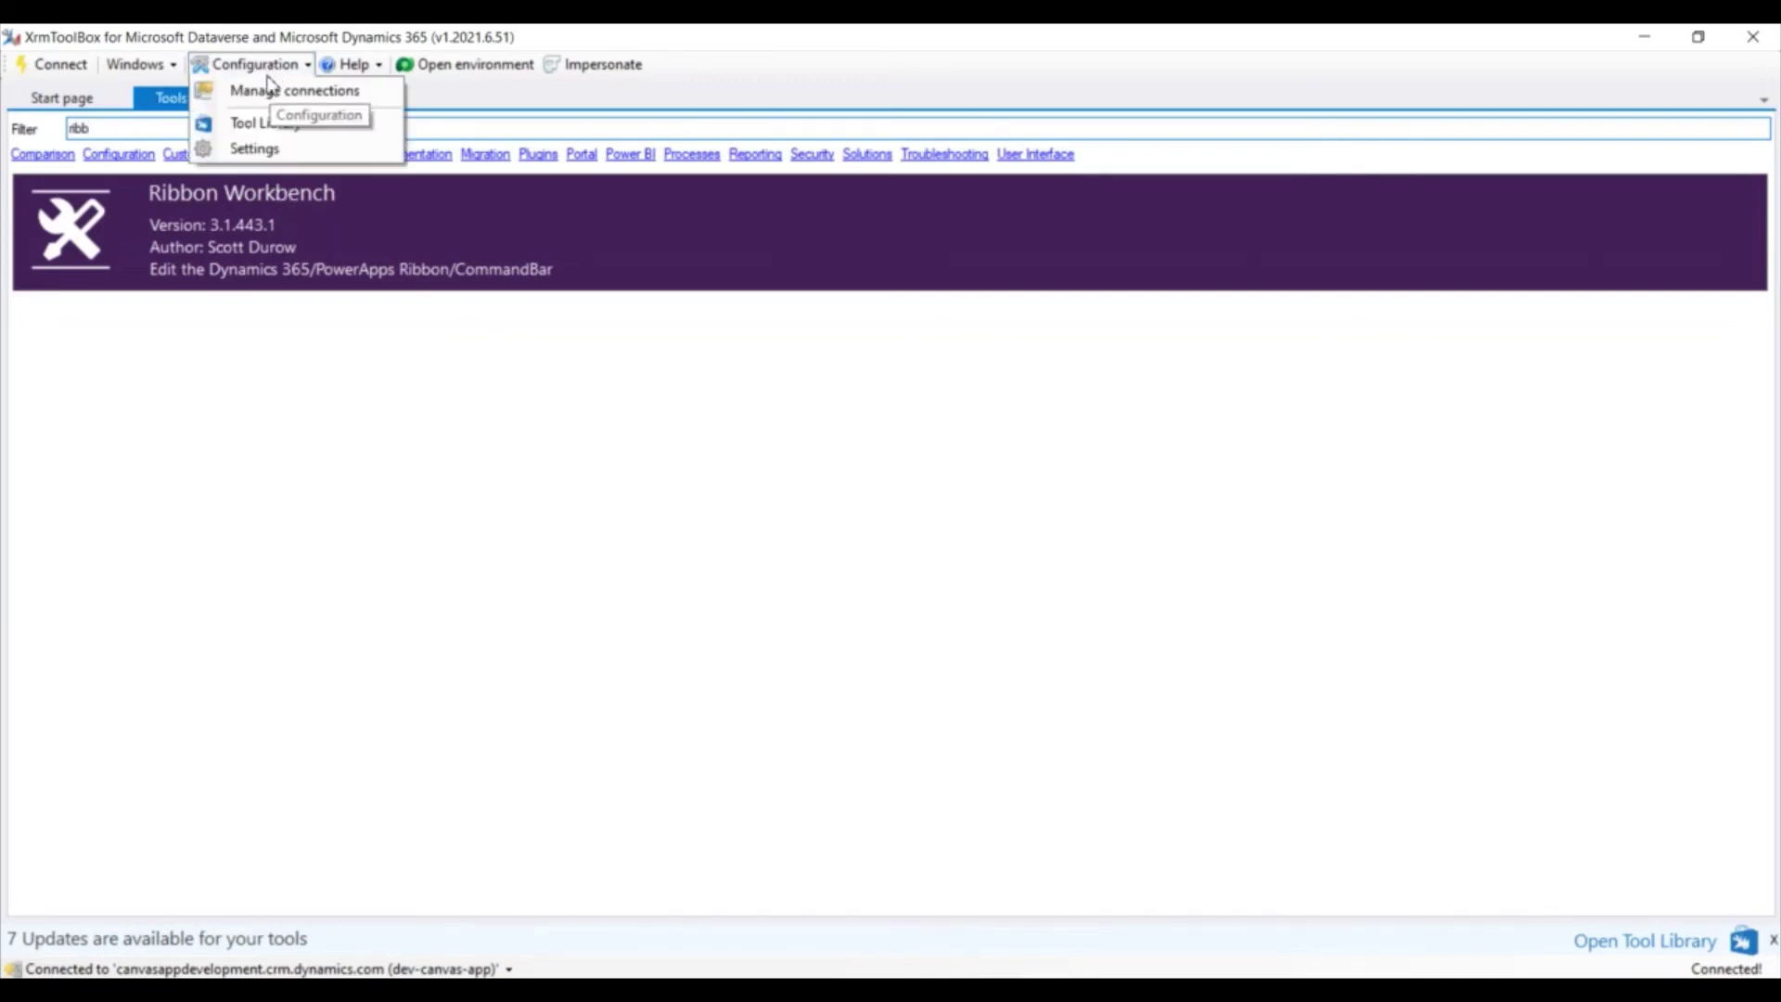
{"action": "left_click", "coordinate": [278, 125]}
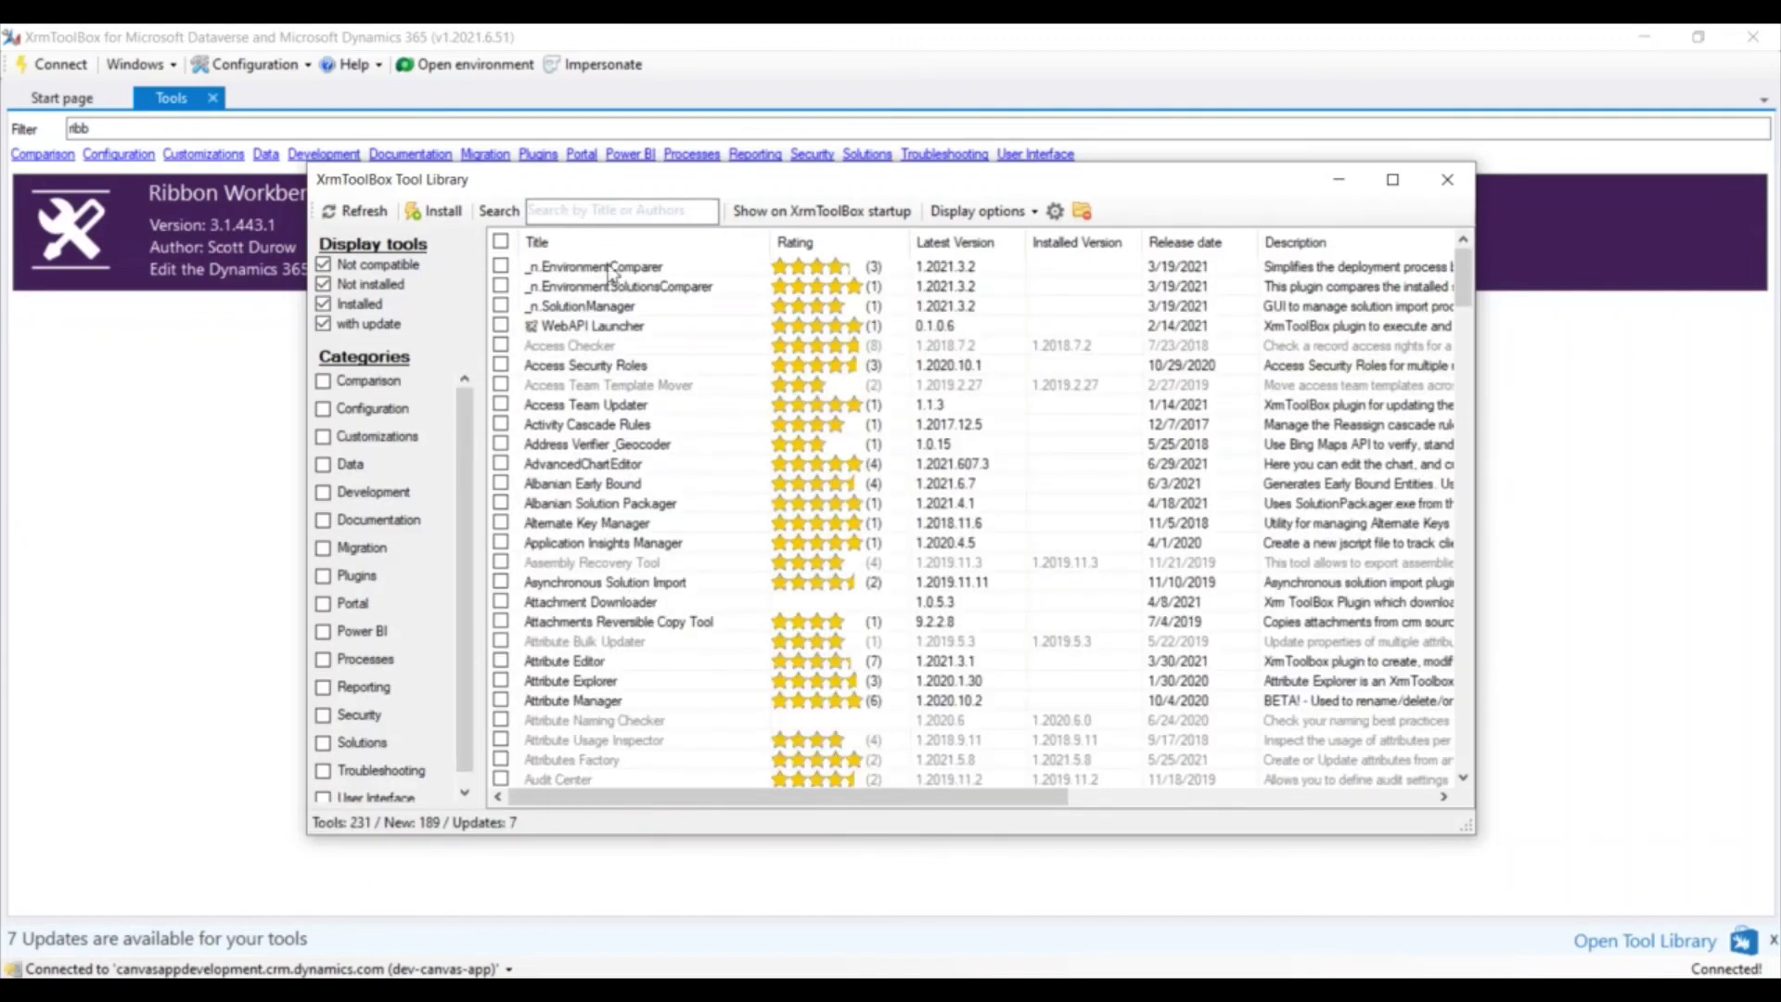
{"action": "left_click", "coordinate": [597, 211]}
{"action": "type", "text": "ribbon"}
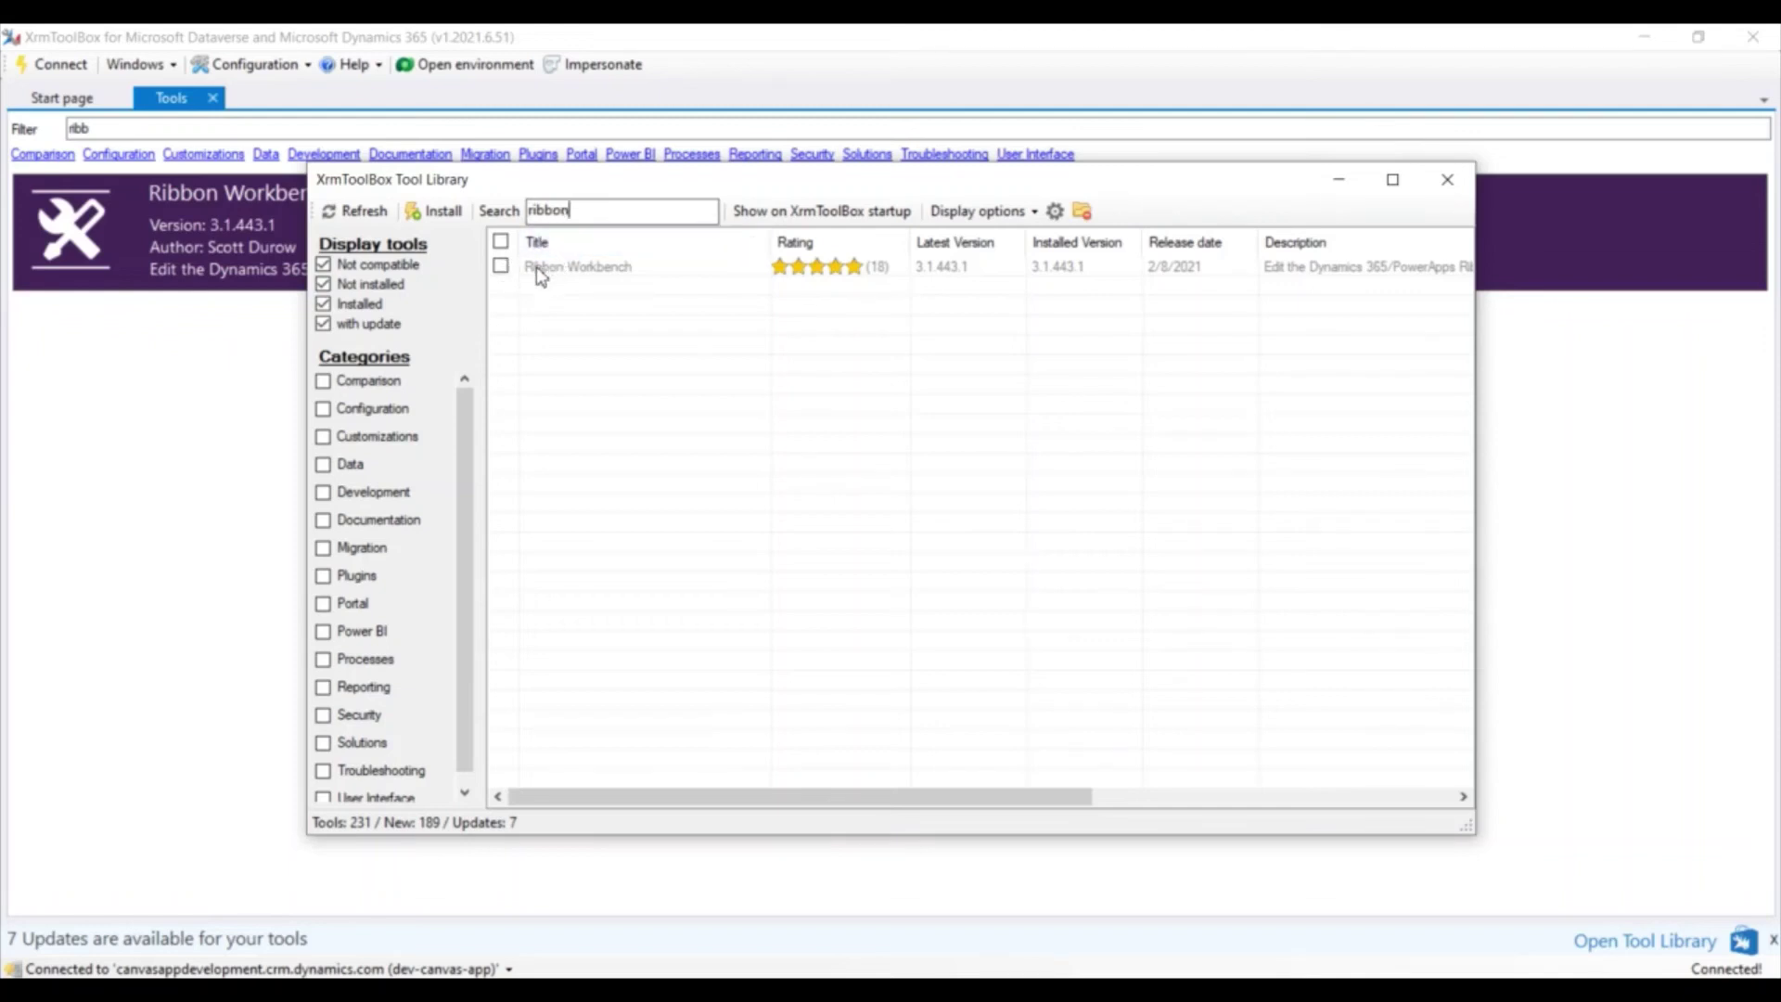
{"action": "left_click", "coordinate": [501, 267]}
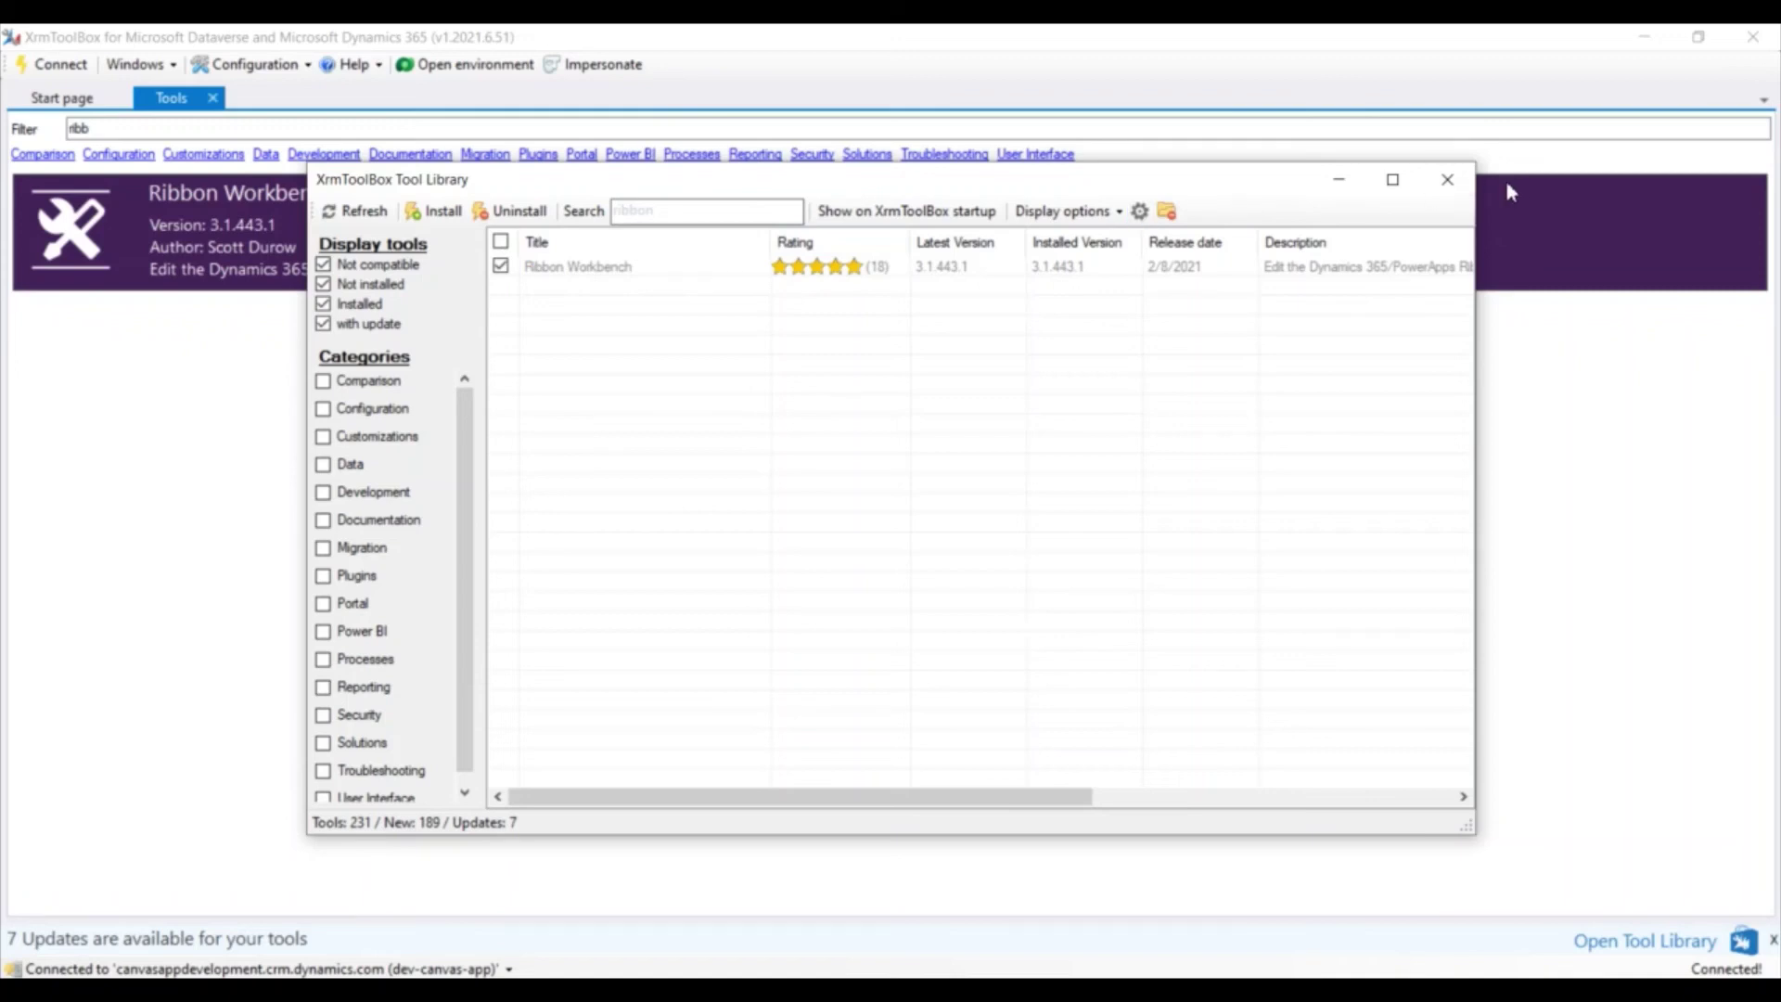
{"action": "left_click", "coordinate": [1447, 179]}
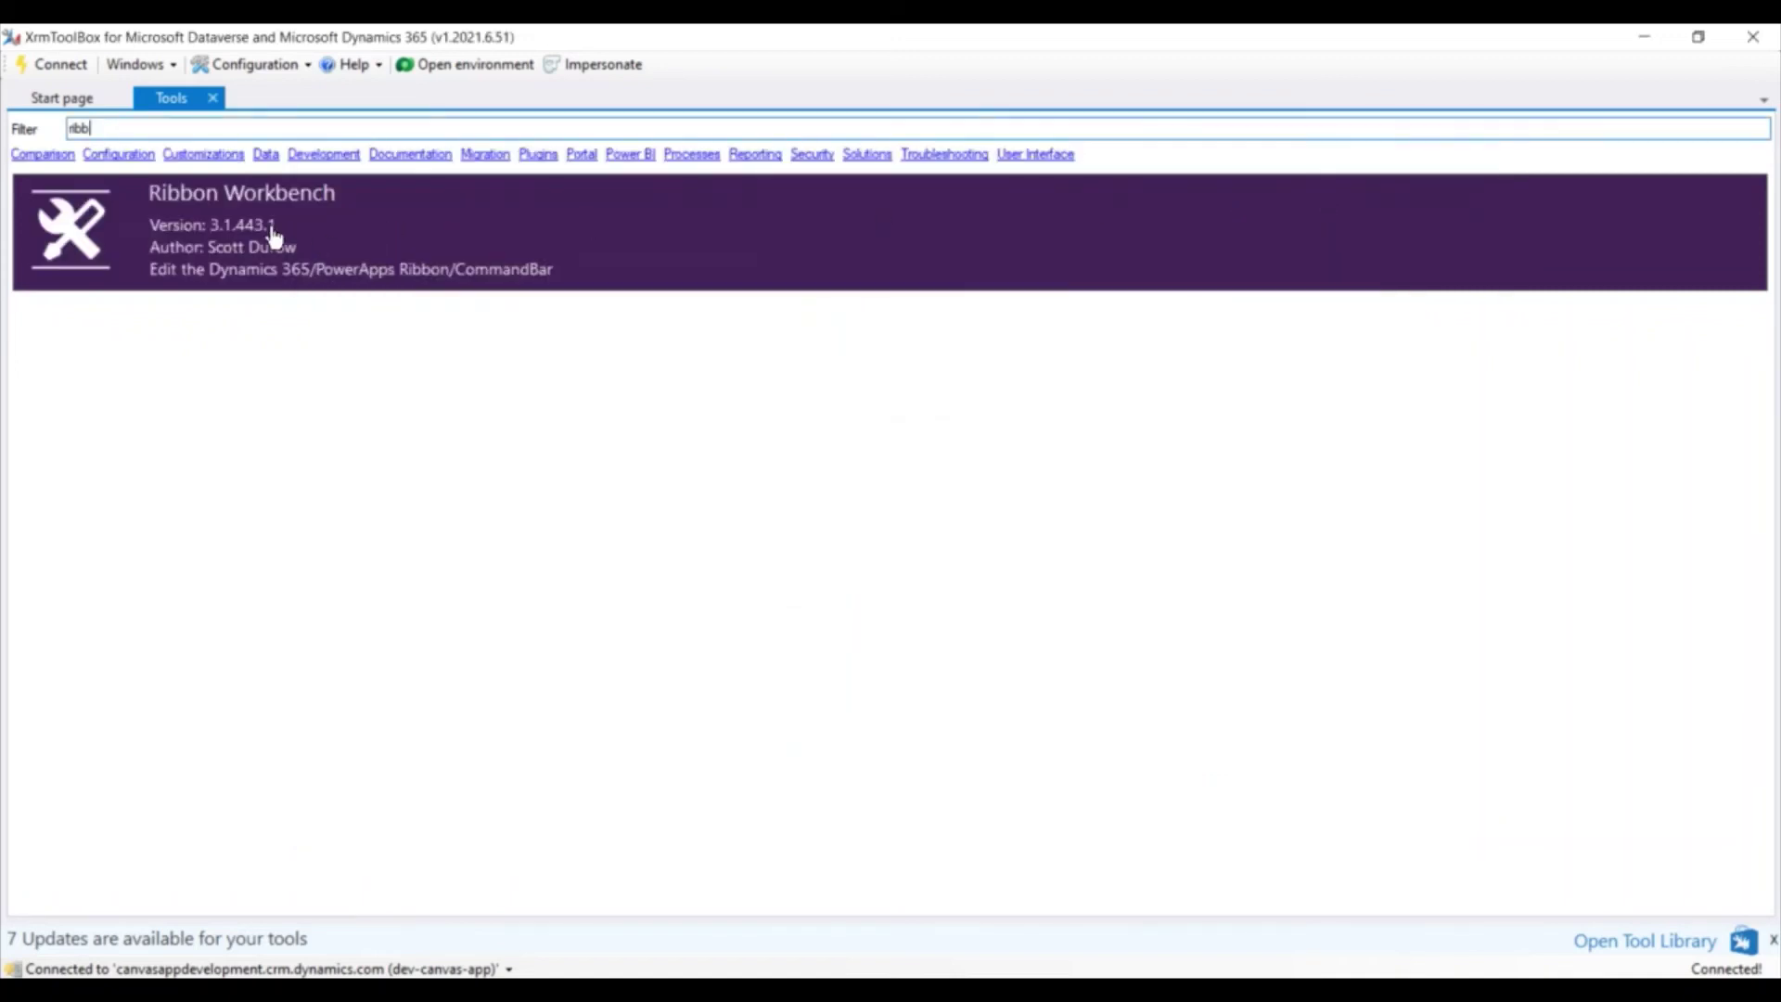
Open the Ribbon Workbench tool, relaunch it from the Solutions page, and dismiss the solution picker
{"action": "left_click", "coordinate": [214, 223]}
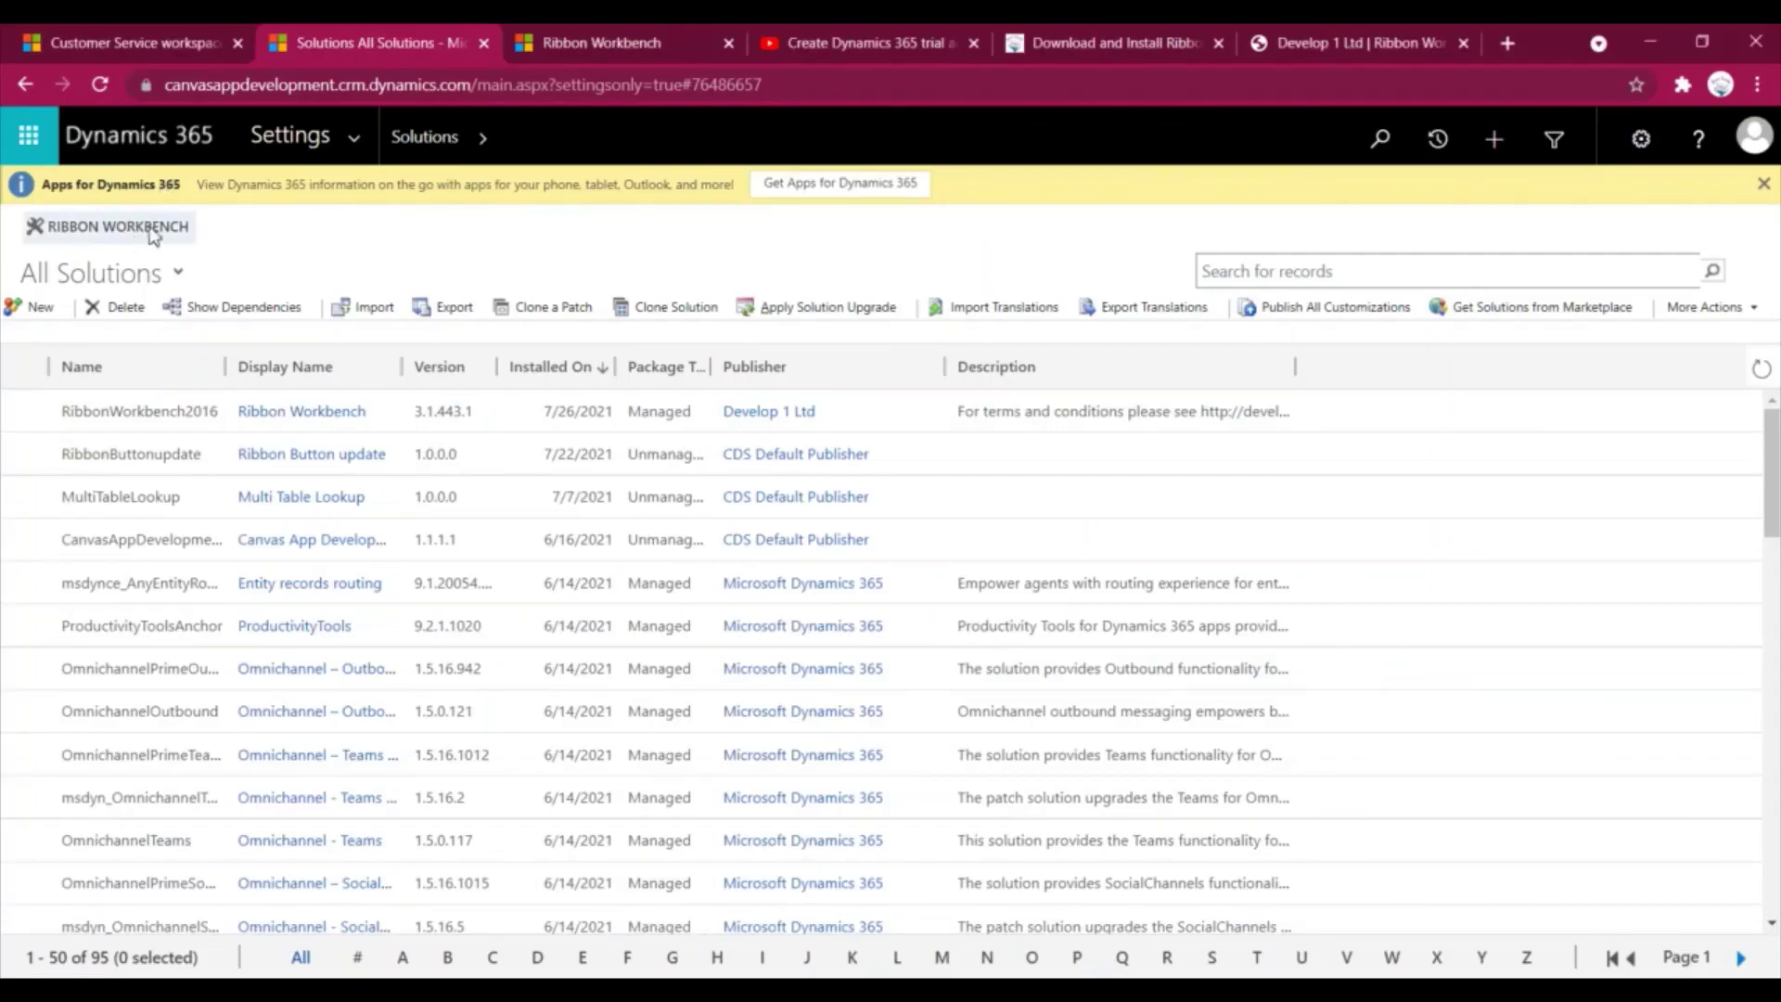
{"action": "left_click", "coordinate": [148, 235]}
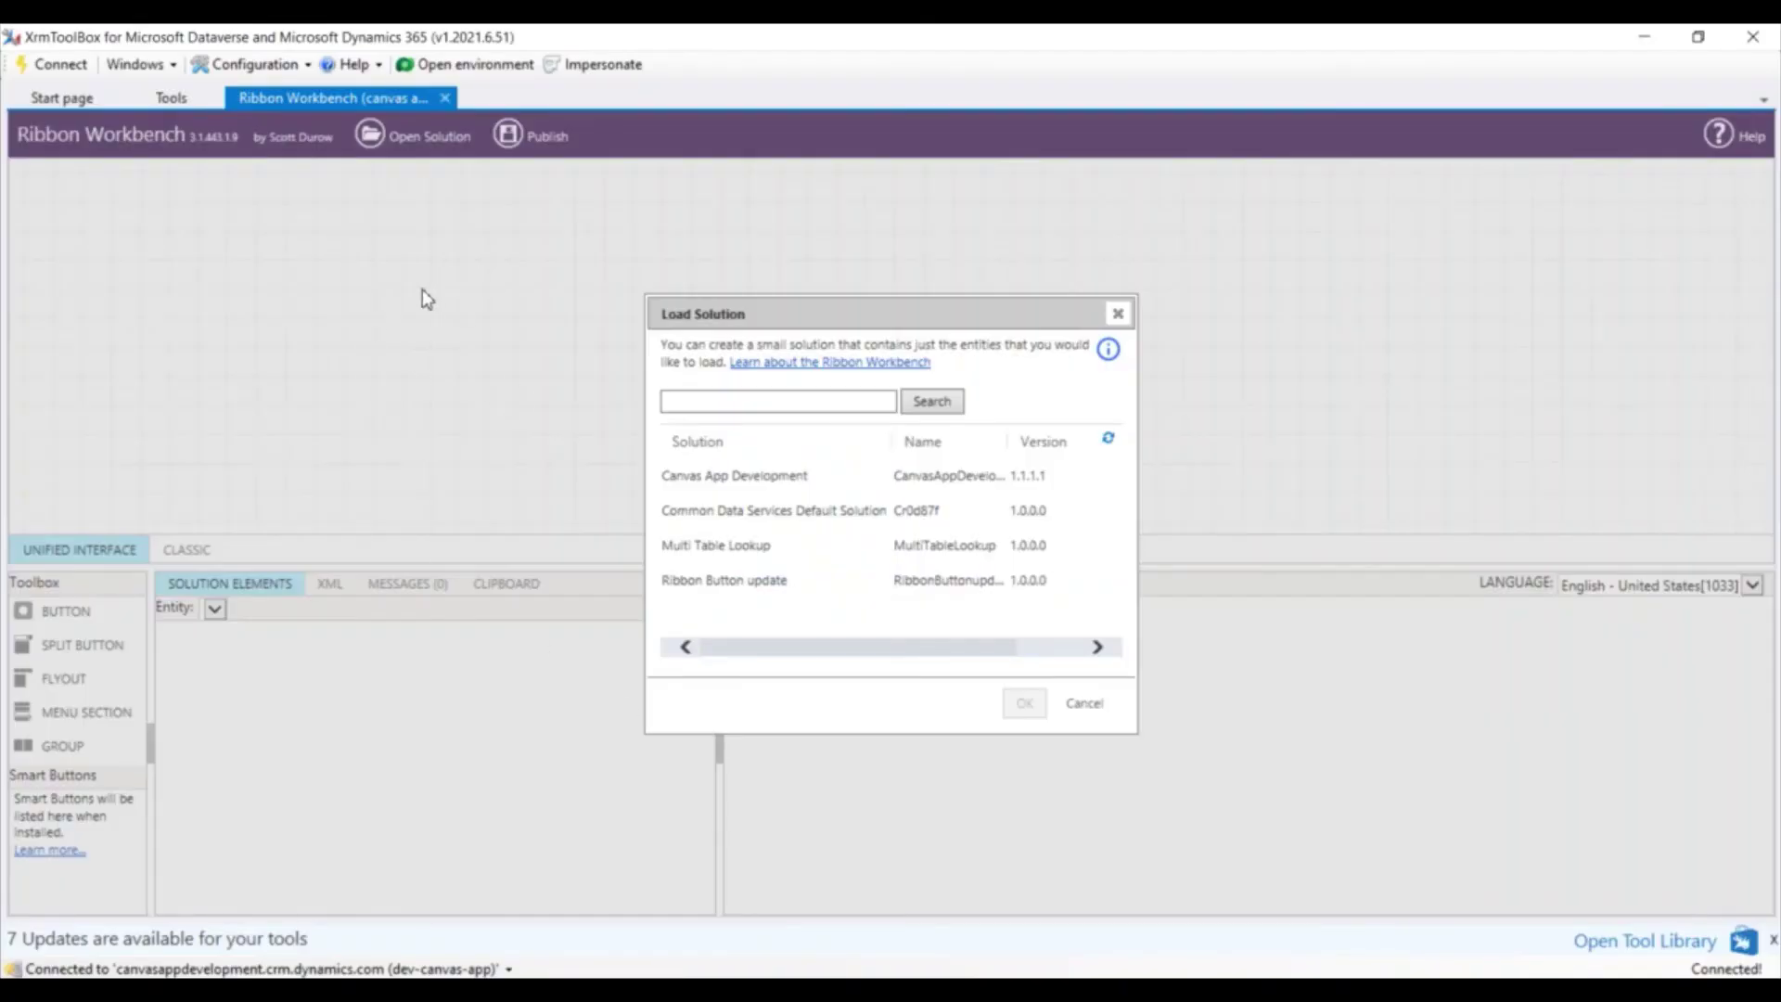
{"action": "left_click", "coordinate": [1120, 315]}
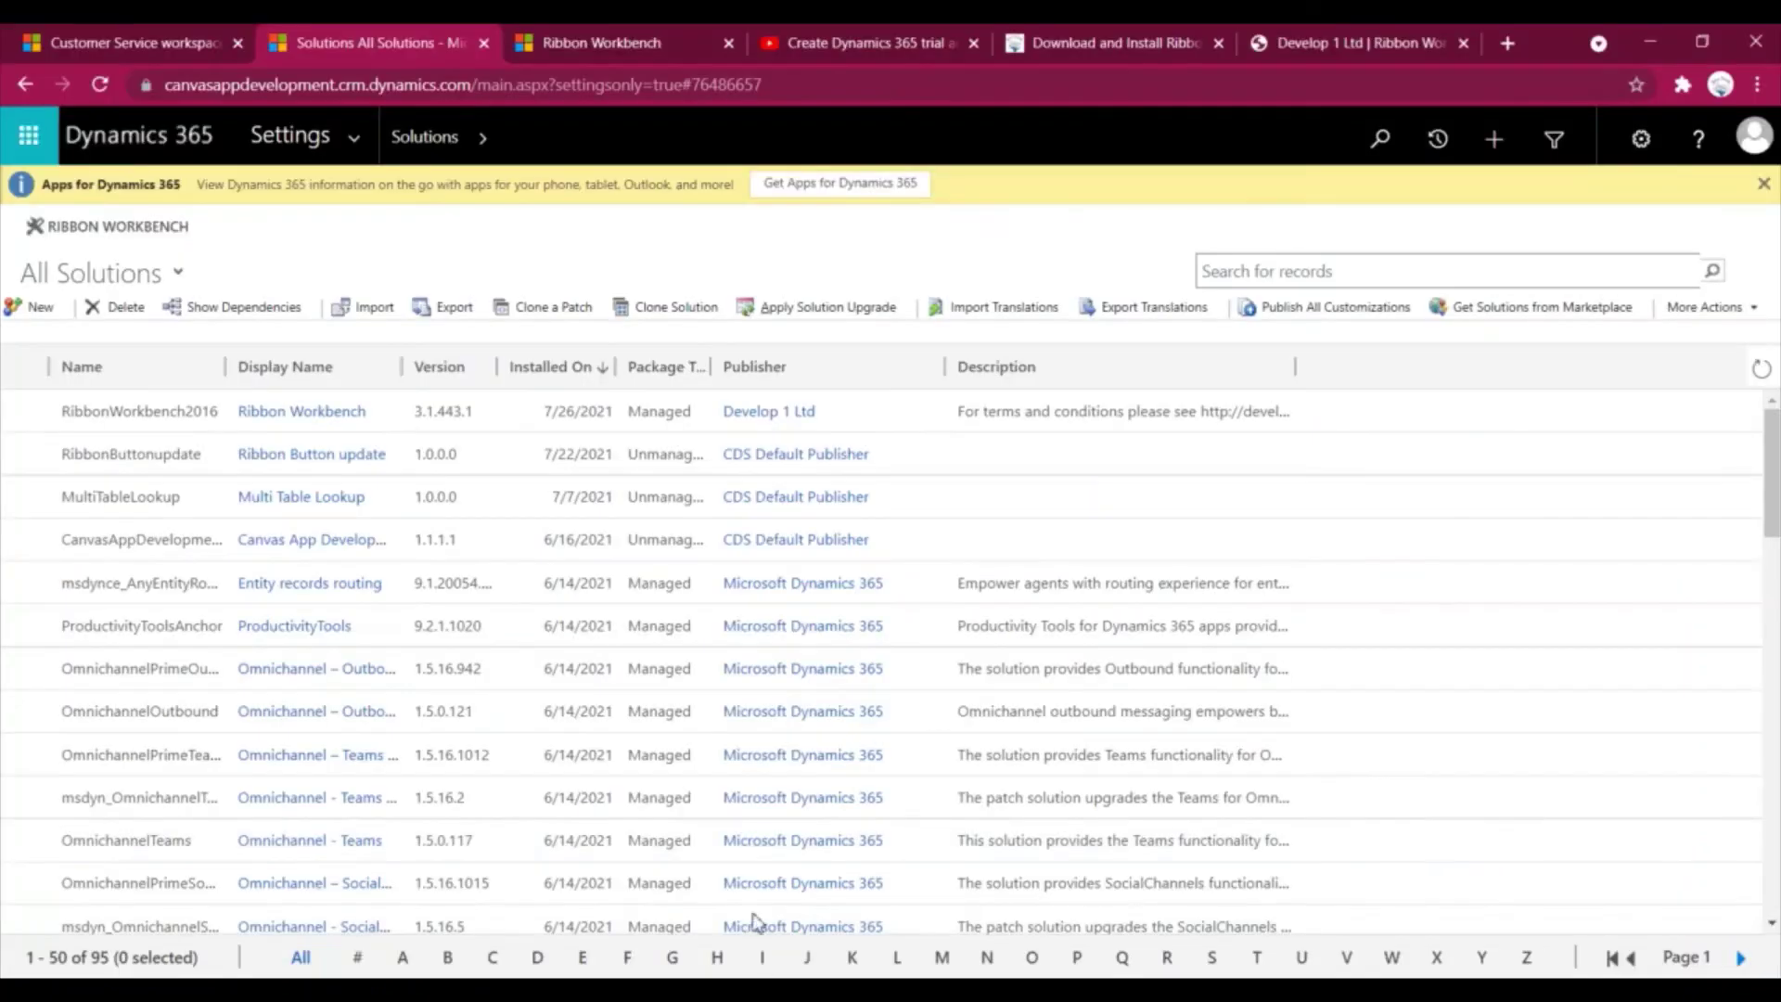